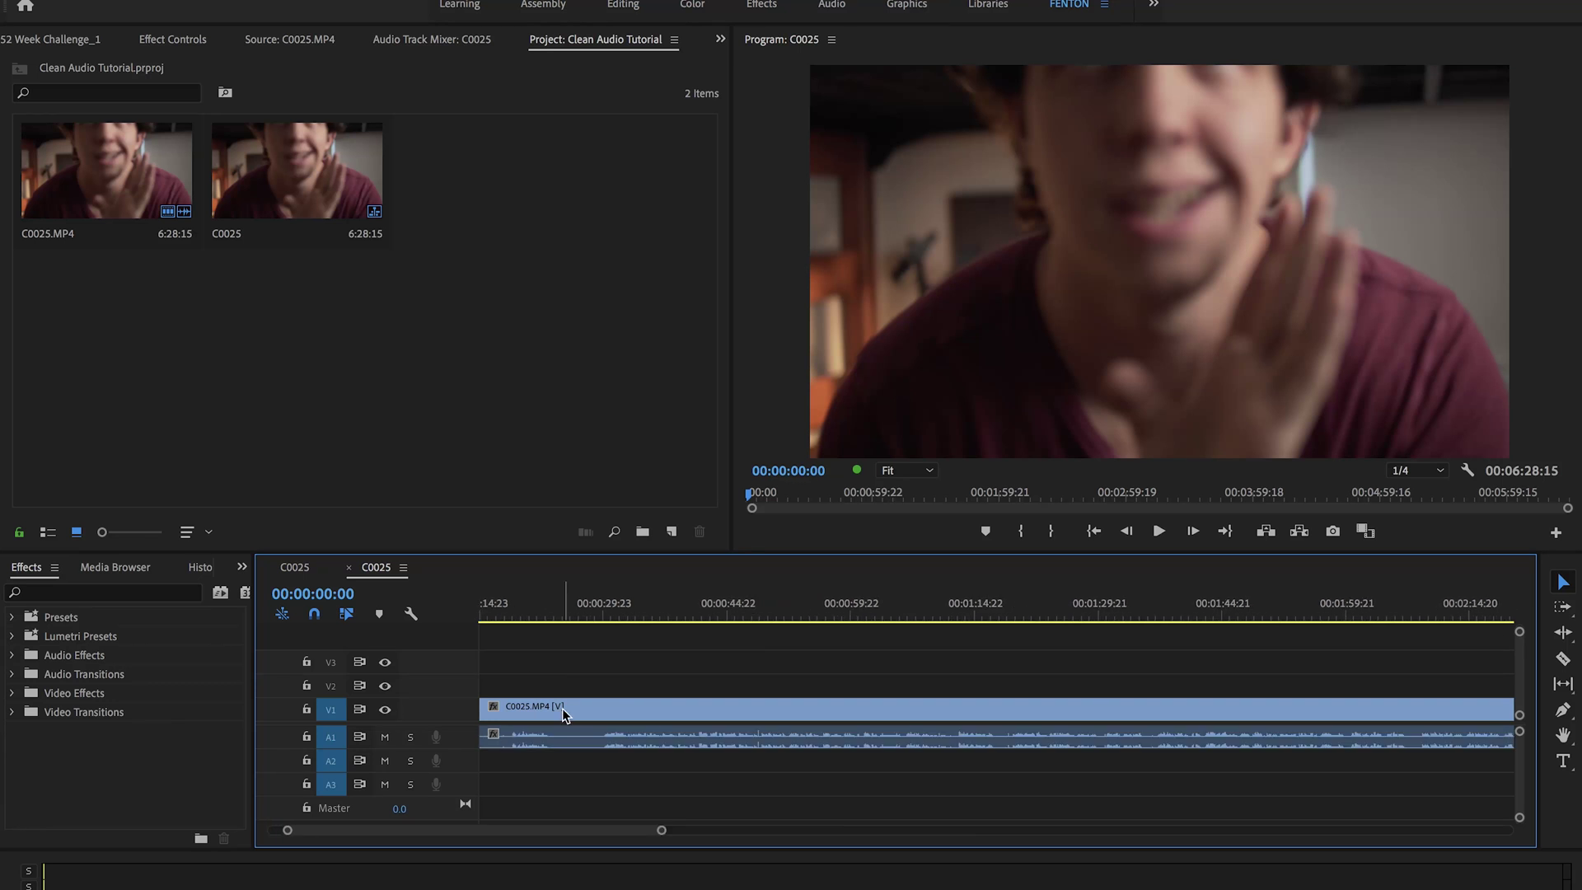
# Send the C0025 timeline clip to Adobe Audition with Edit Clip In Adobe Audition
pyautogui.rightClick(562, 709)
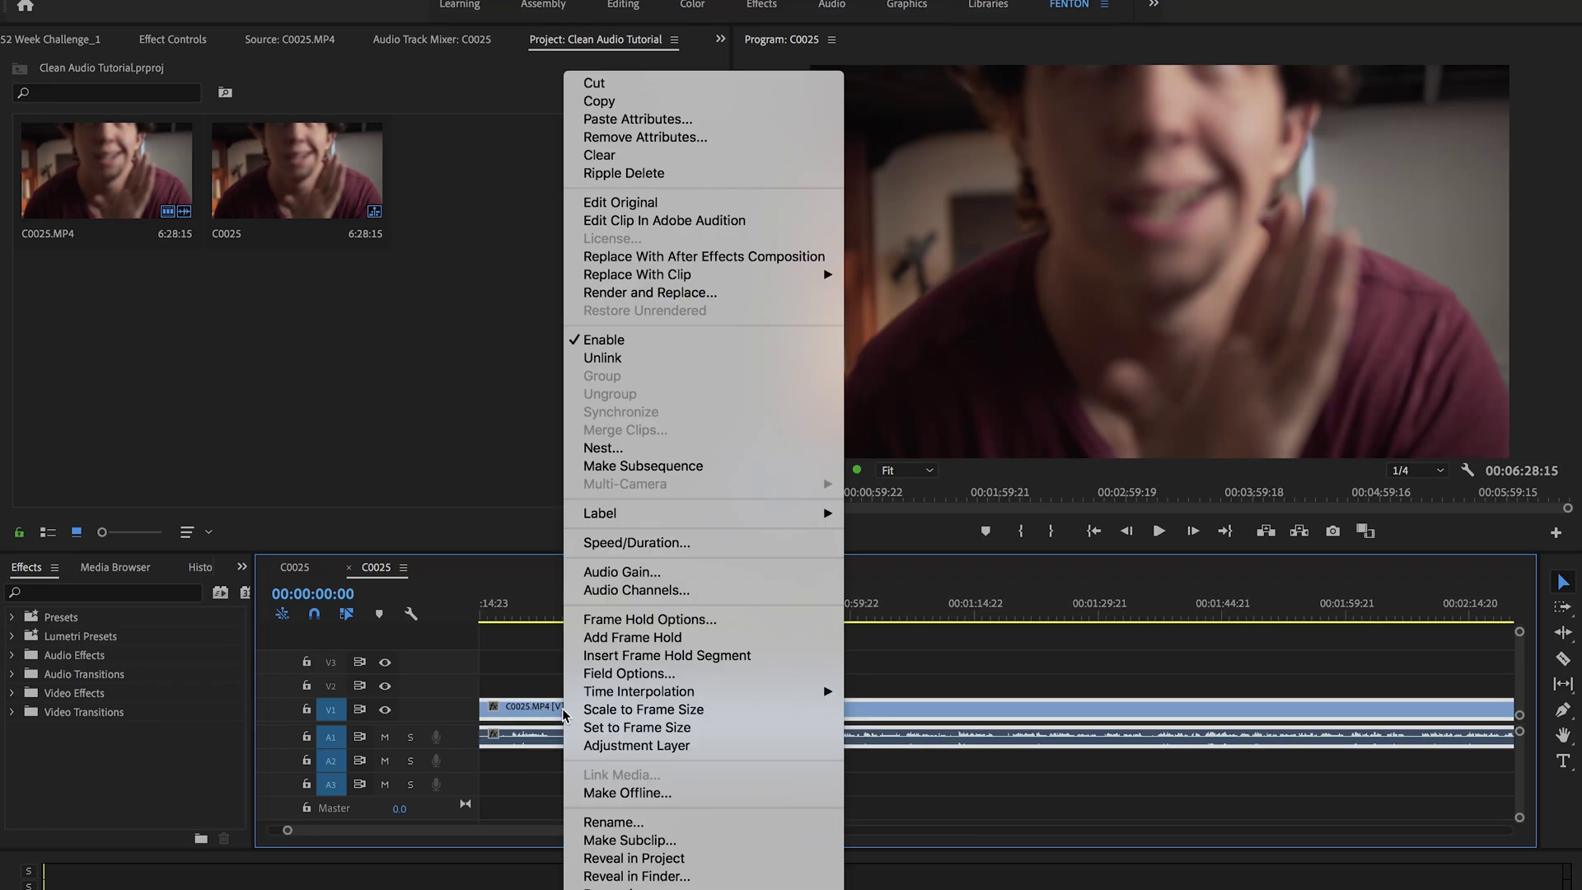
pyautogui.click(733, 222)
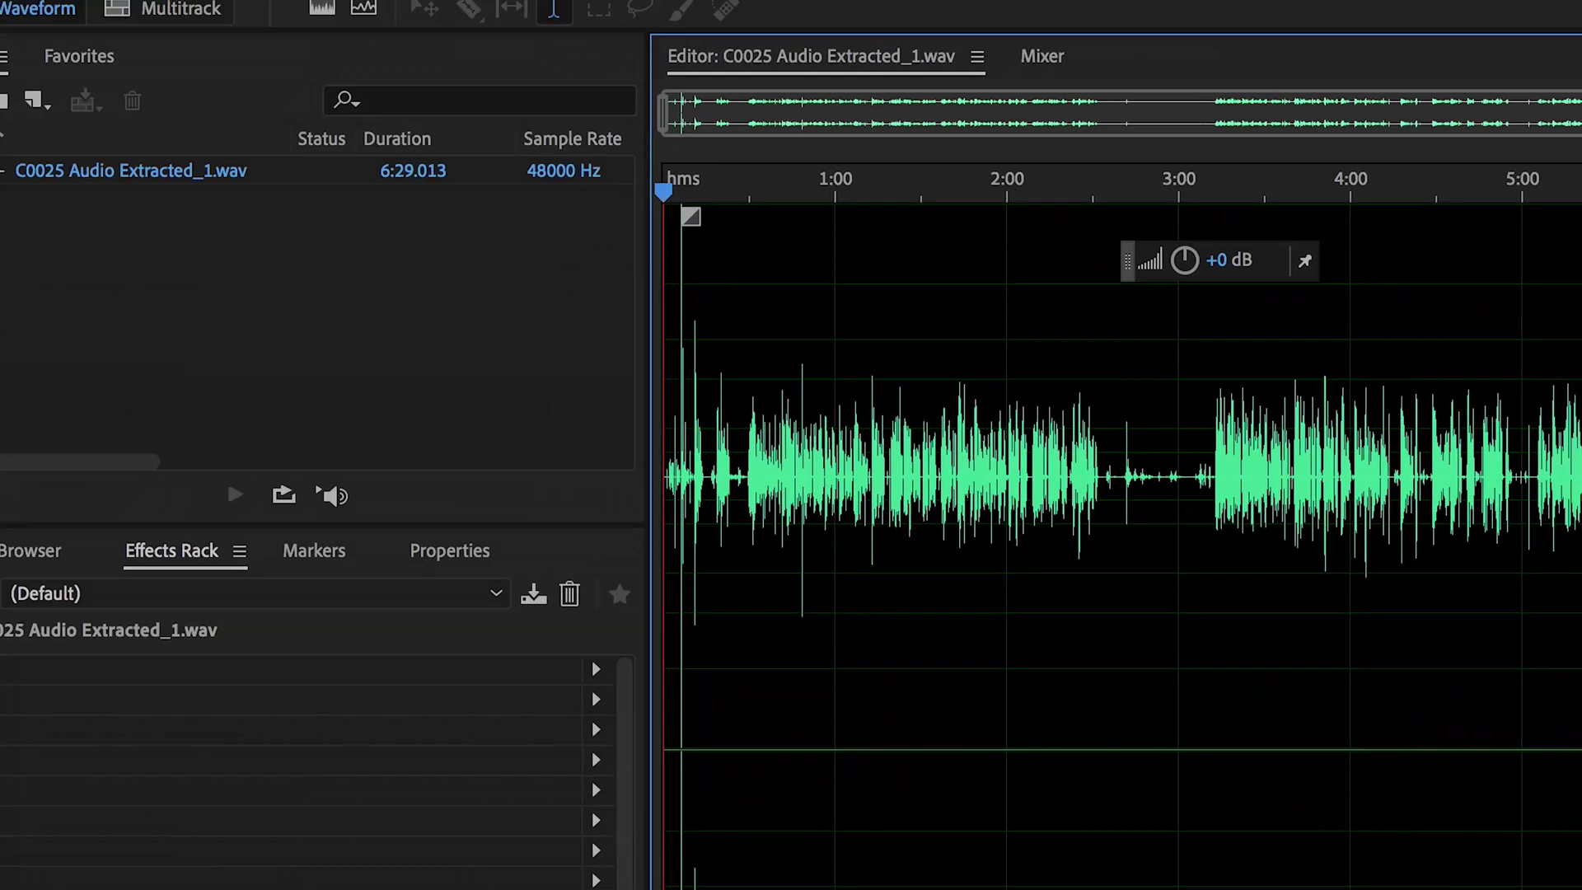
# Show the Effects Rack panel and add a Multiband Compressor to its first slot
pyautogui.click(898, 13)
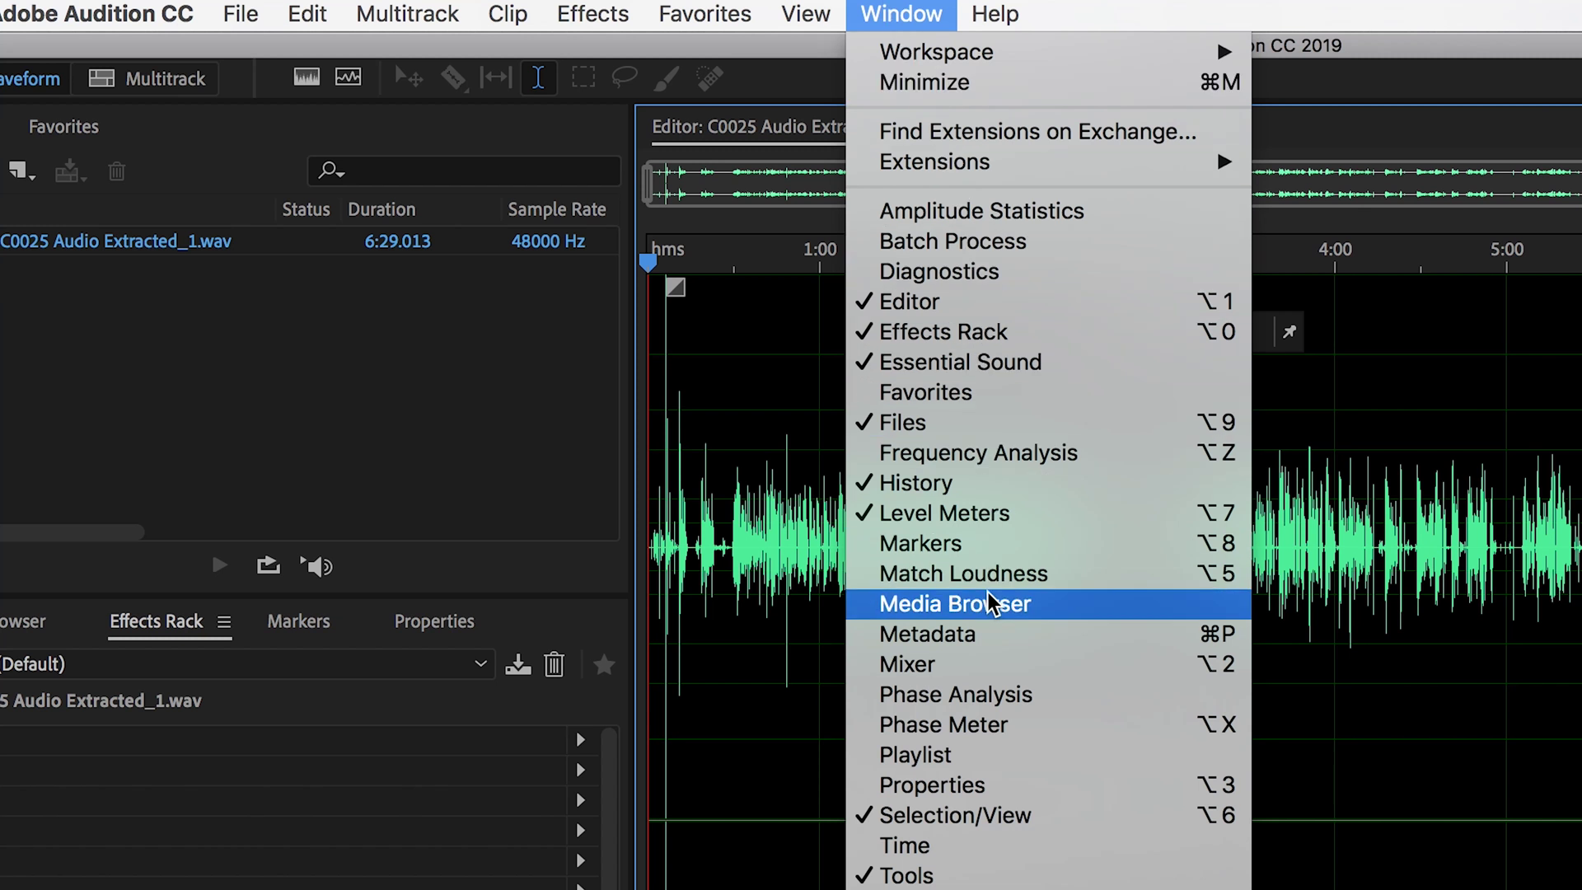
pyautogui.click(1033, 333)
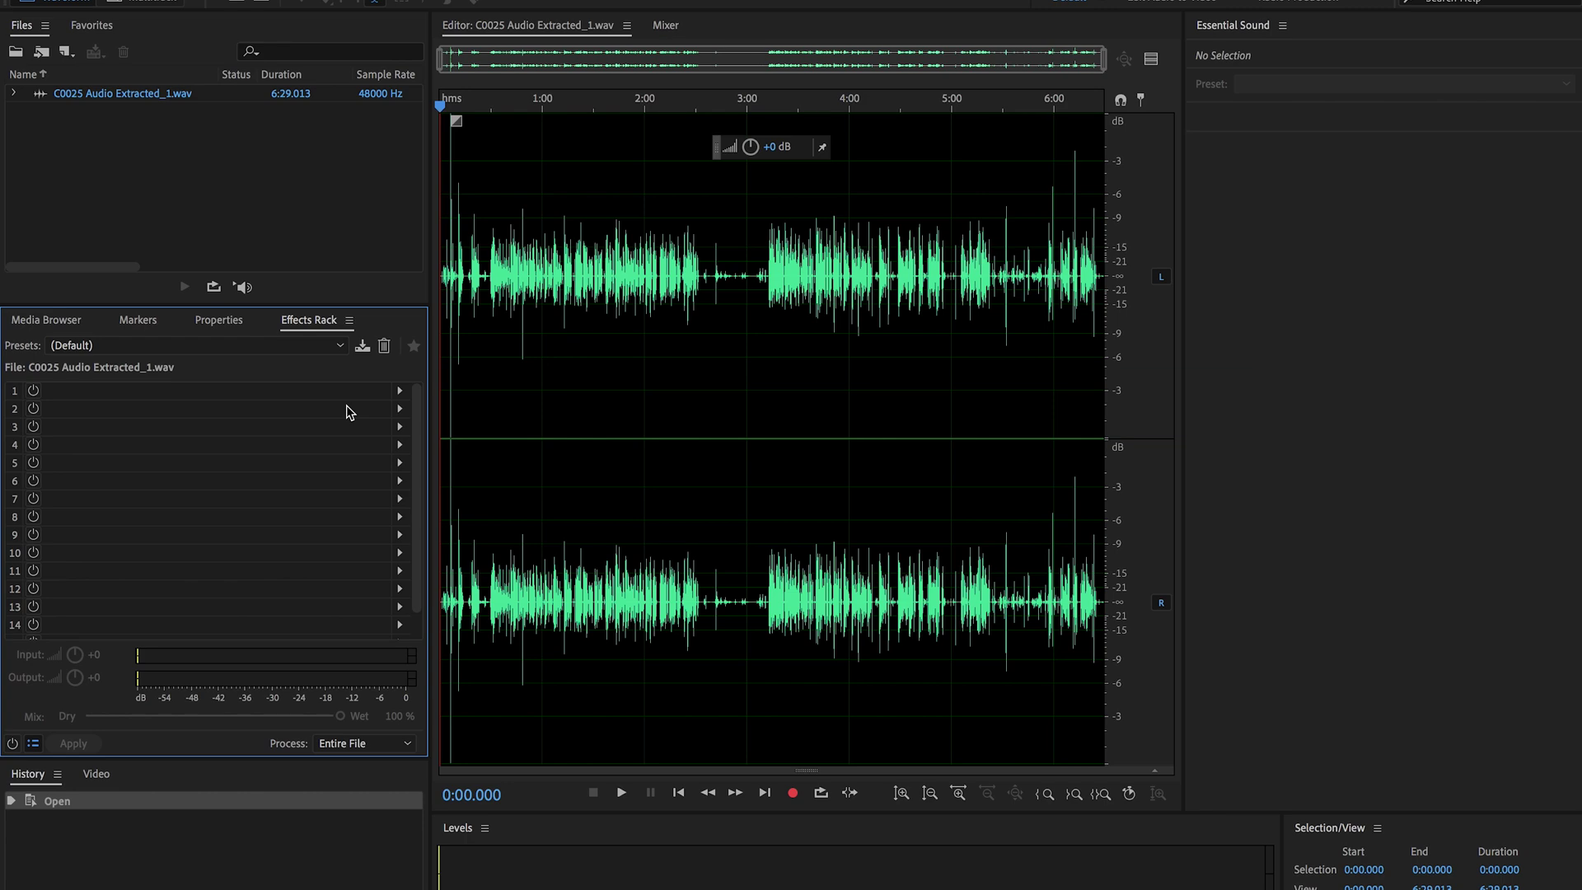
pyautogui.click(399, 393)
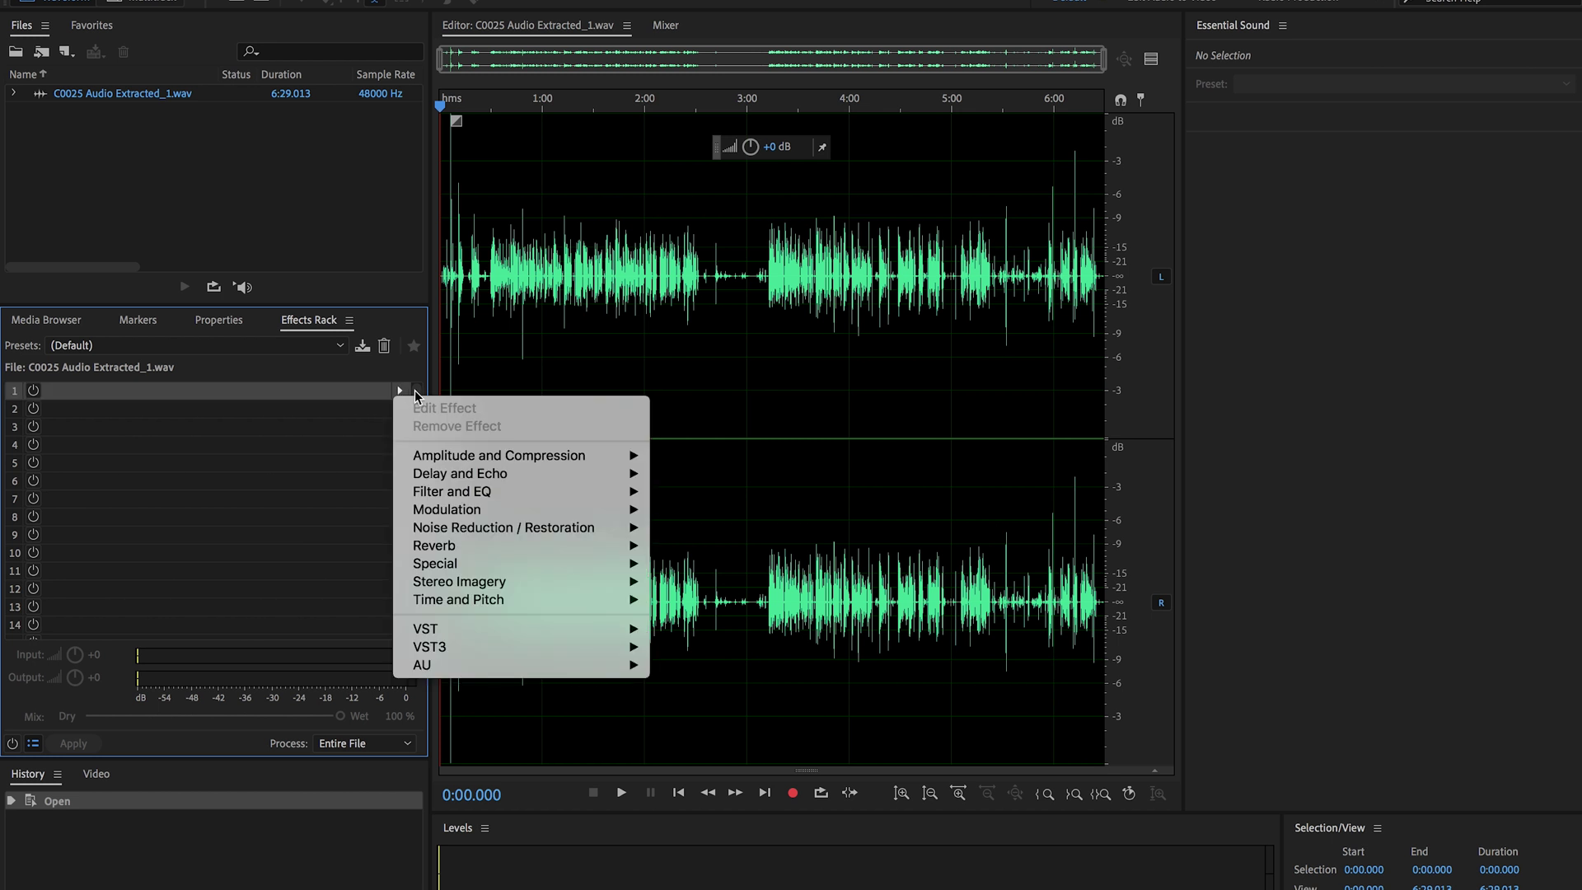
pyautogui.moveTo(513, 462)
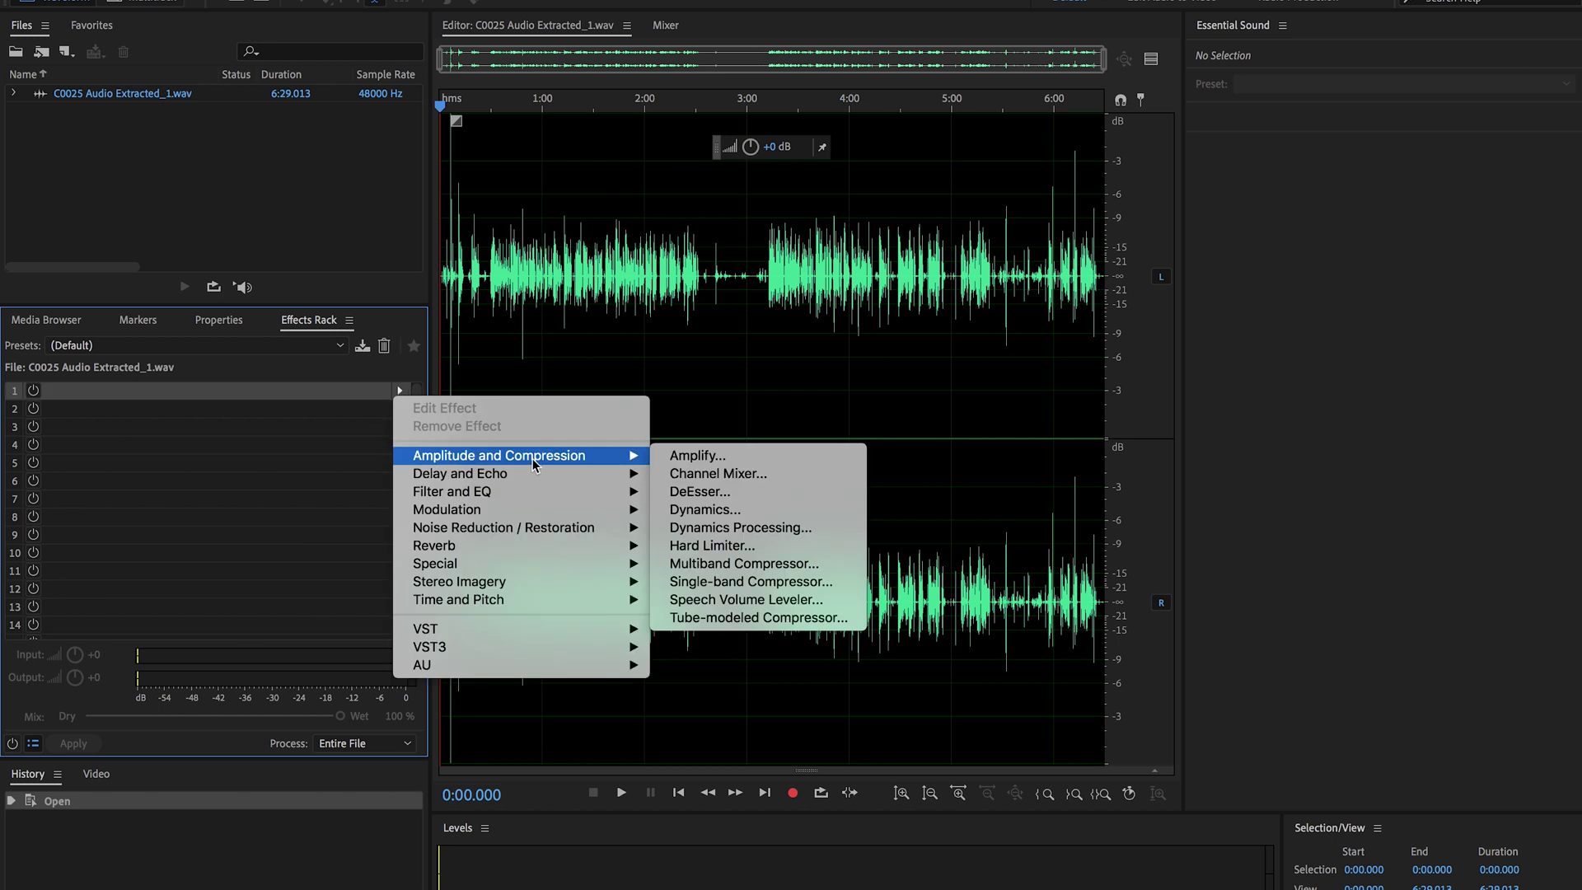
pyautogui.click(742, 564)
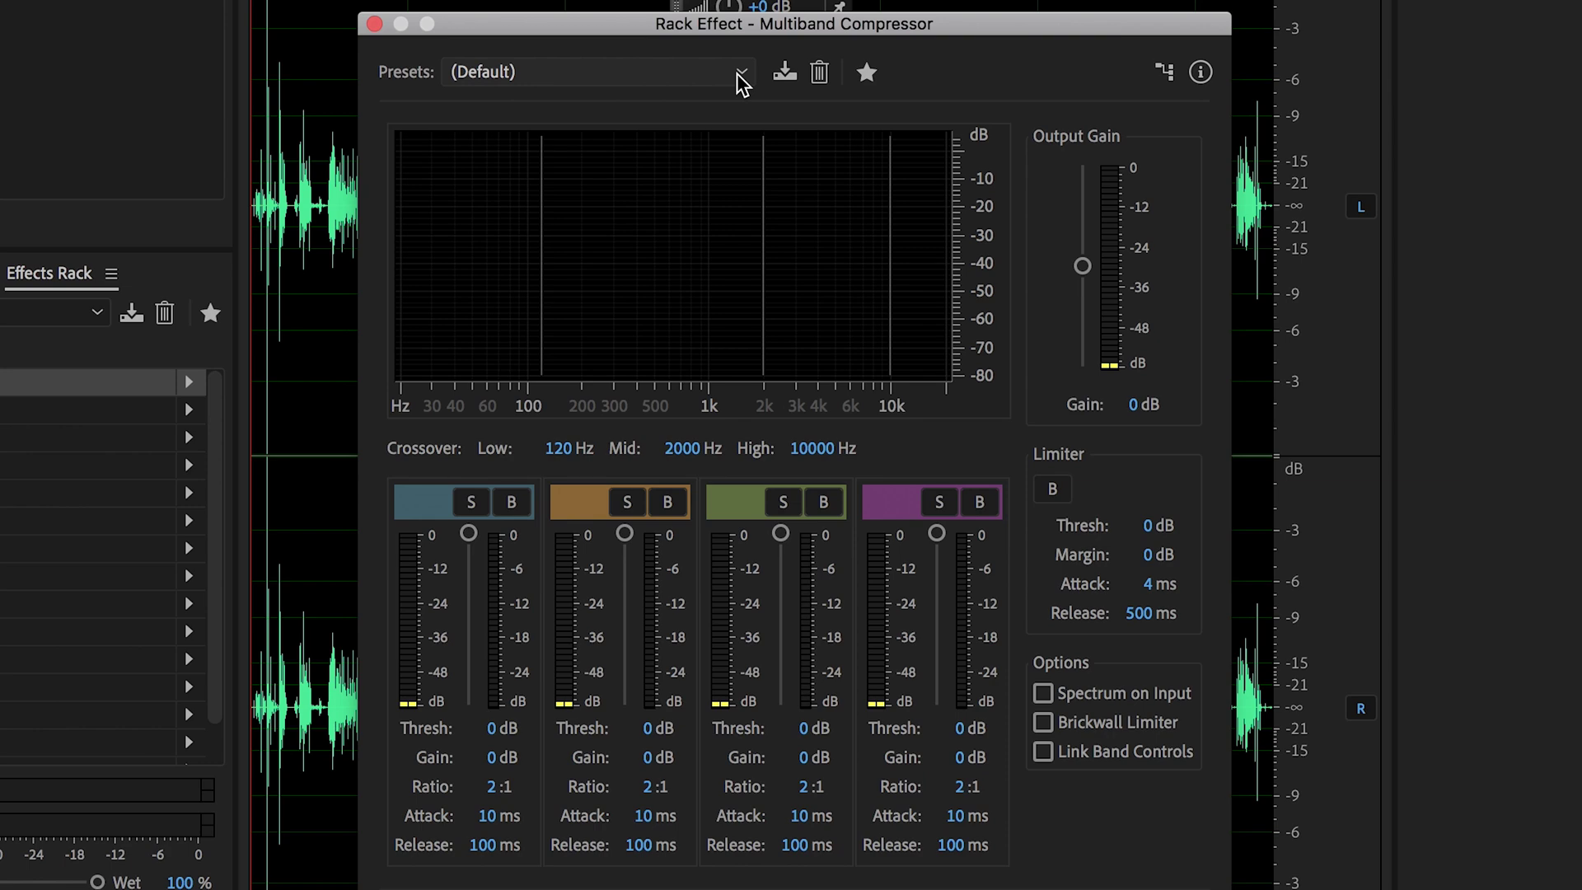
# Set the Multiband Compressor to the Broadcast preset with 4 dB output gain, preview it, and close it
pyautogui.click(741, 74)
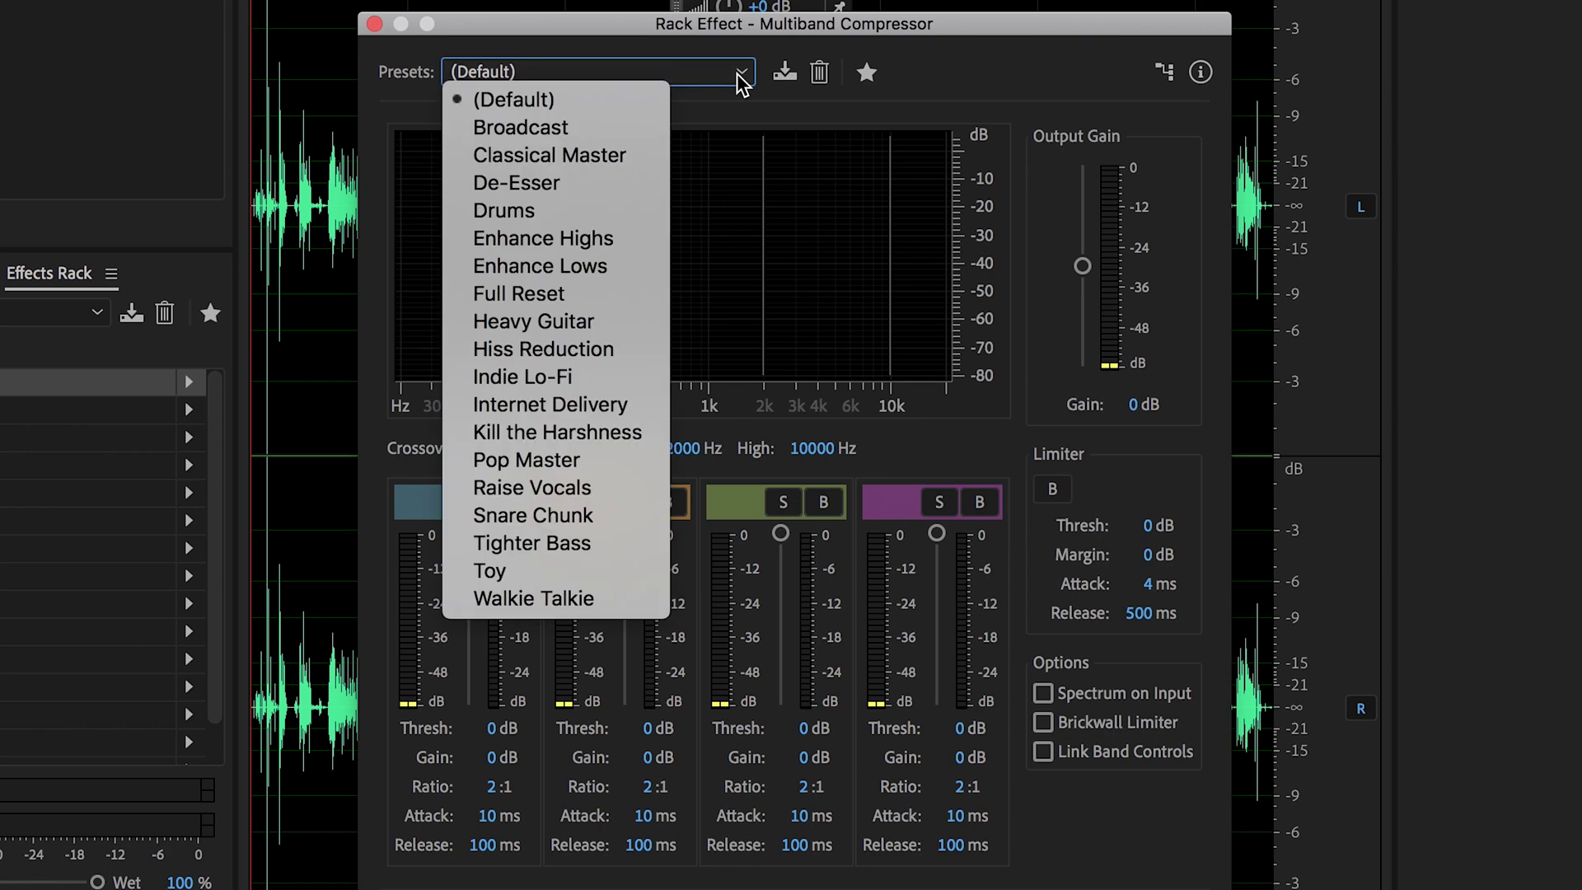
pyautogui.click(618, 130)
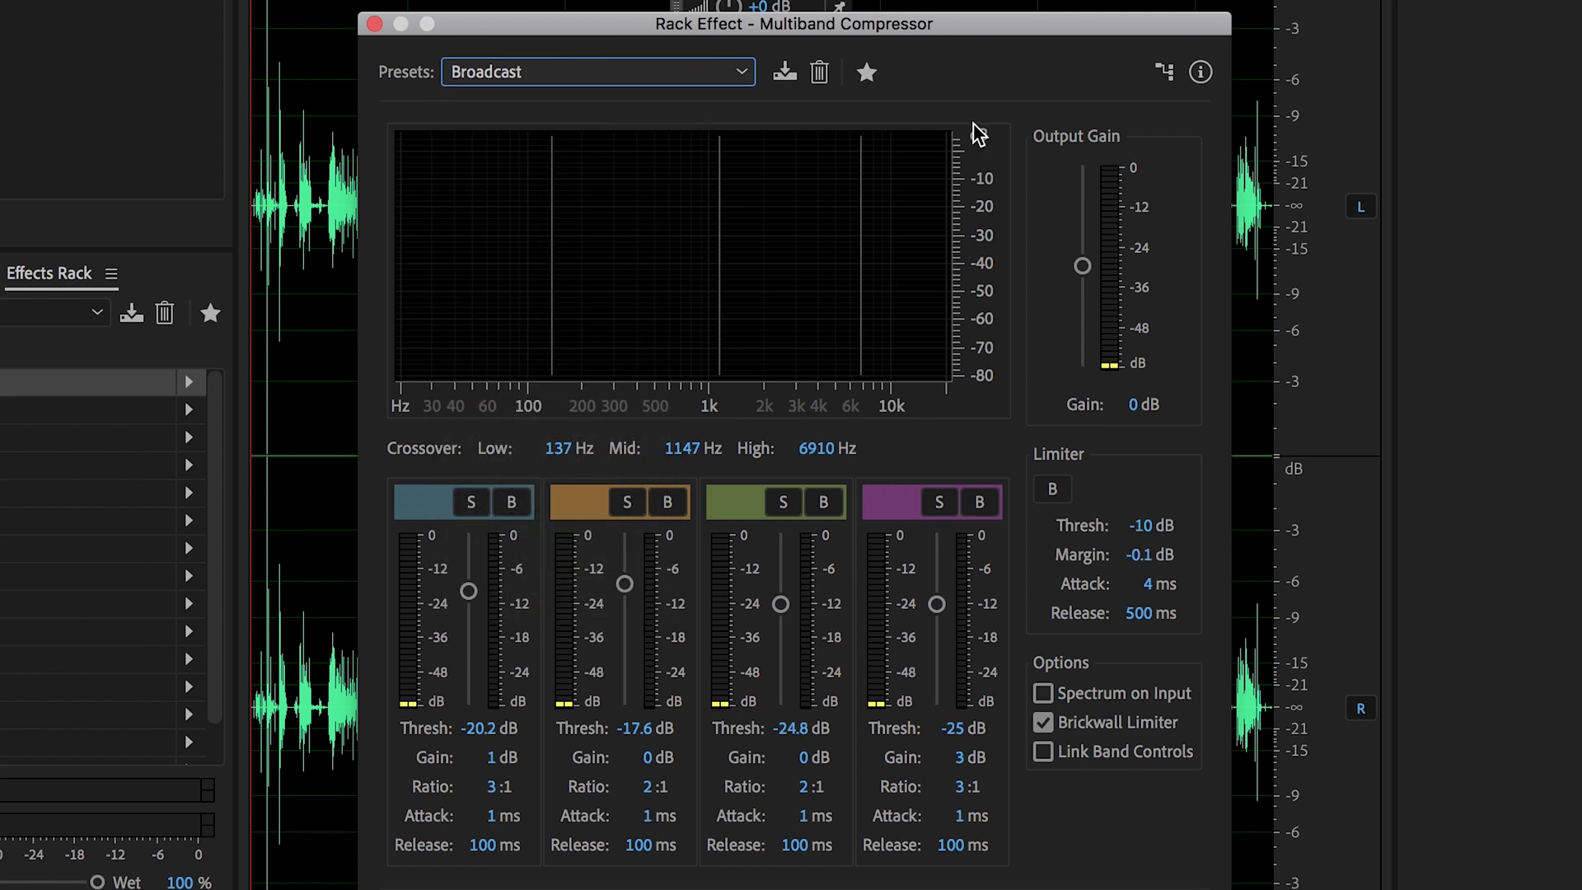
pyautogui.click(1133, 405)
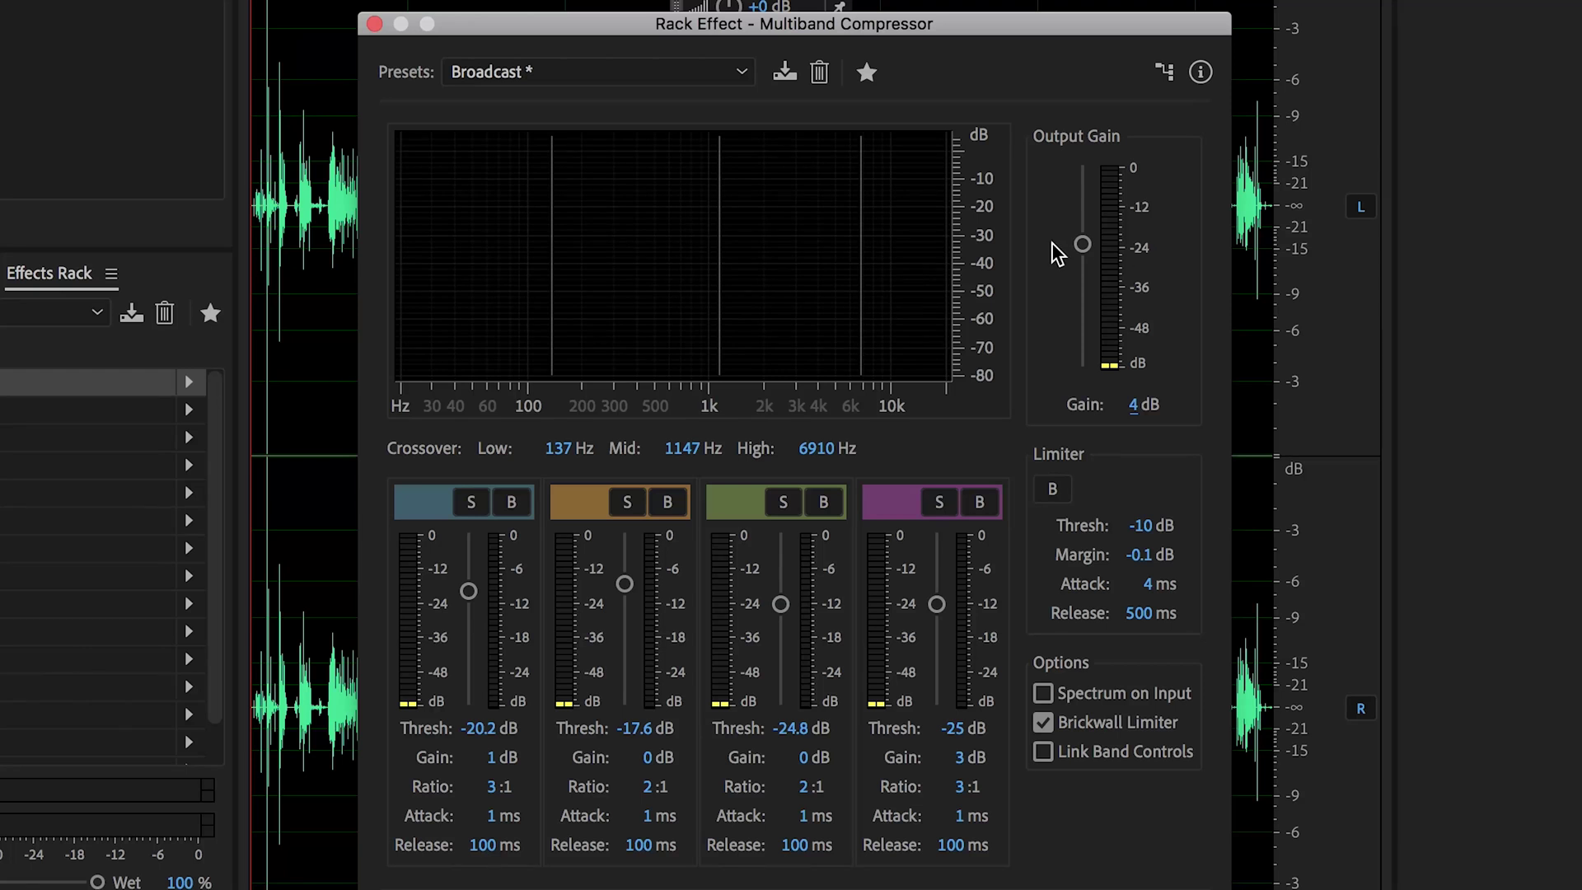
pyautogui.press('space')
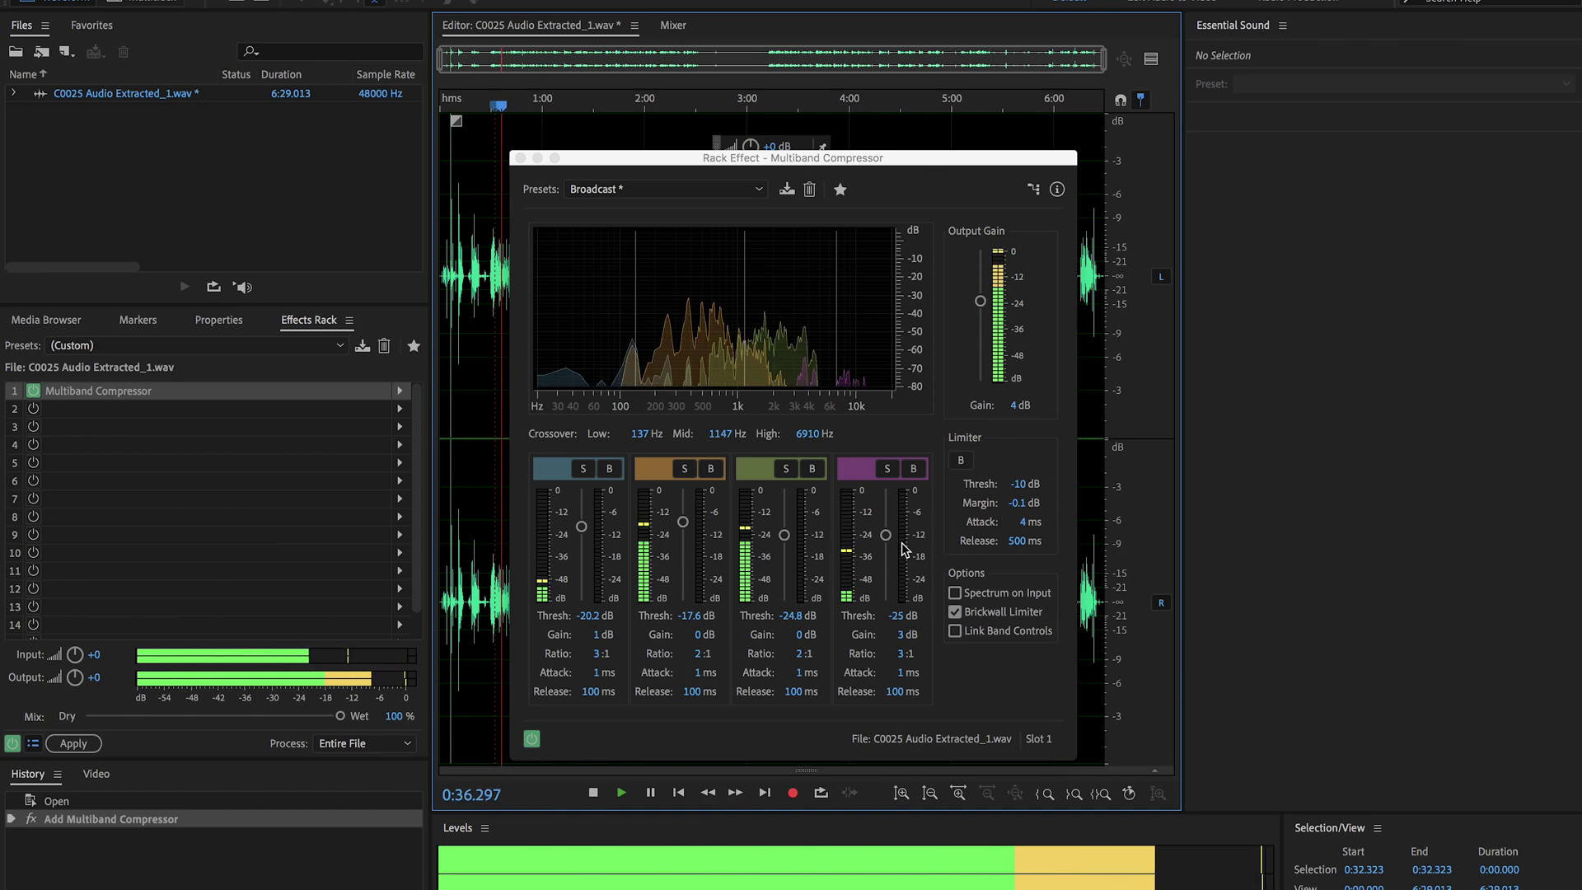
pyautogui.press('space')
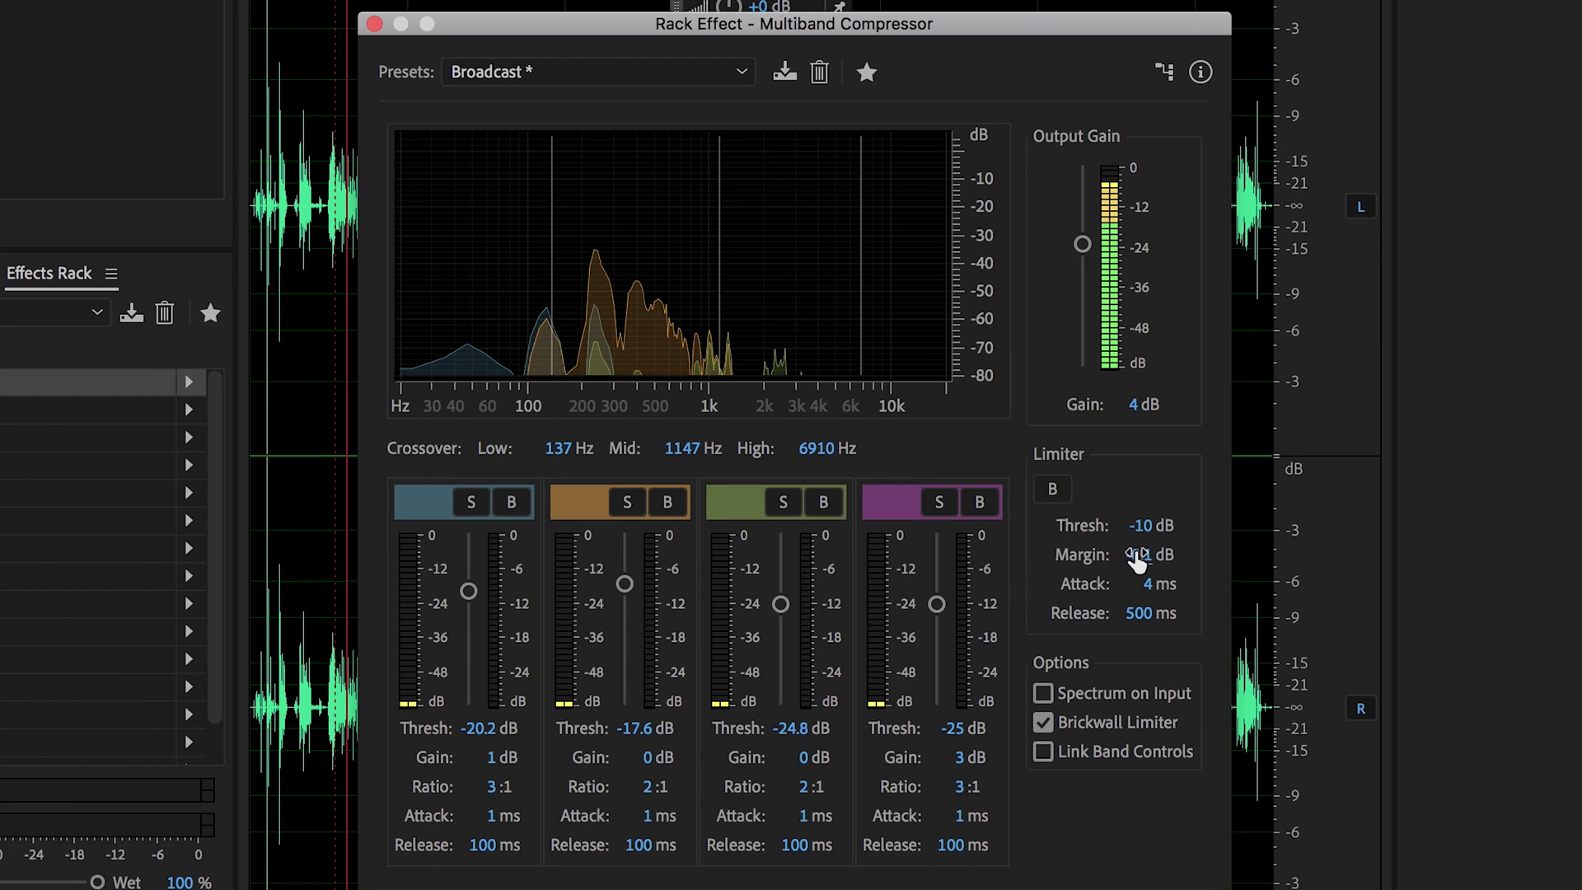
pyautogui.press('Return')
pyautogui.click(375, 25)
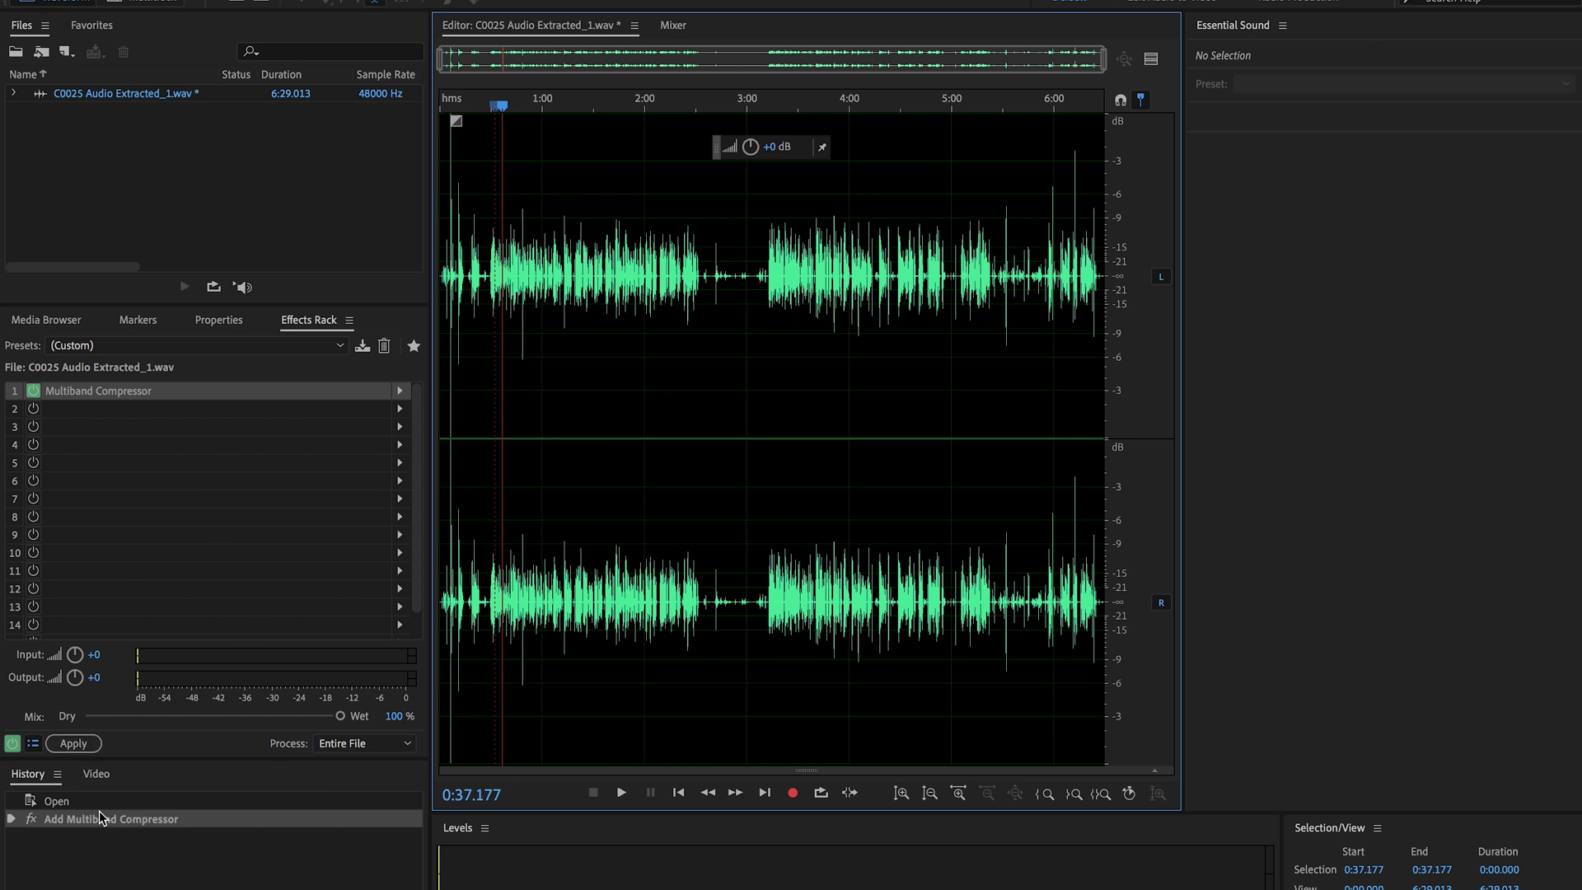
# Apply the compressor effects rack with Process set to Entire File
pyautogui.click(347, 746)
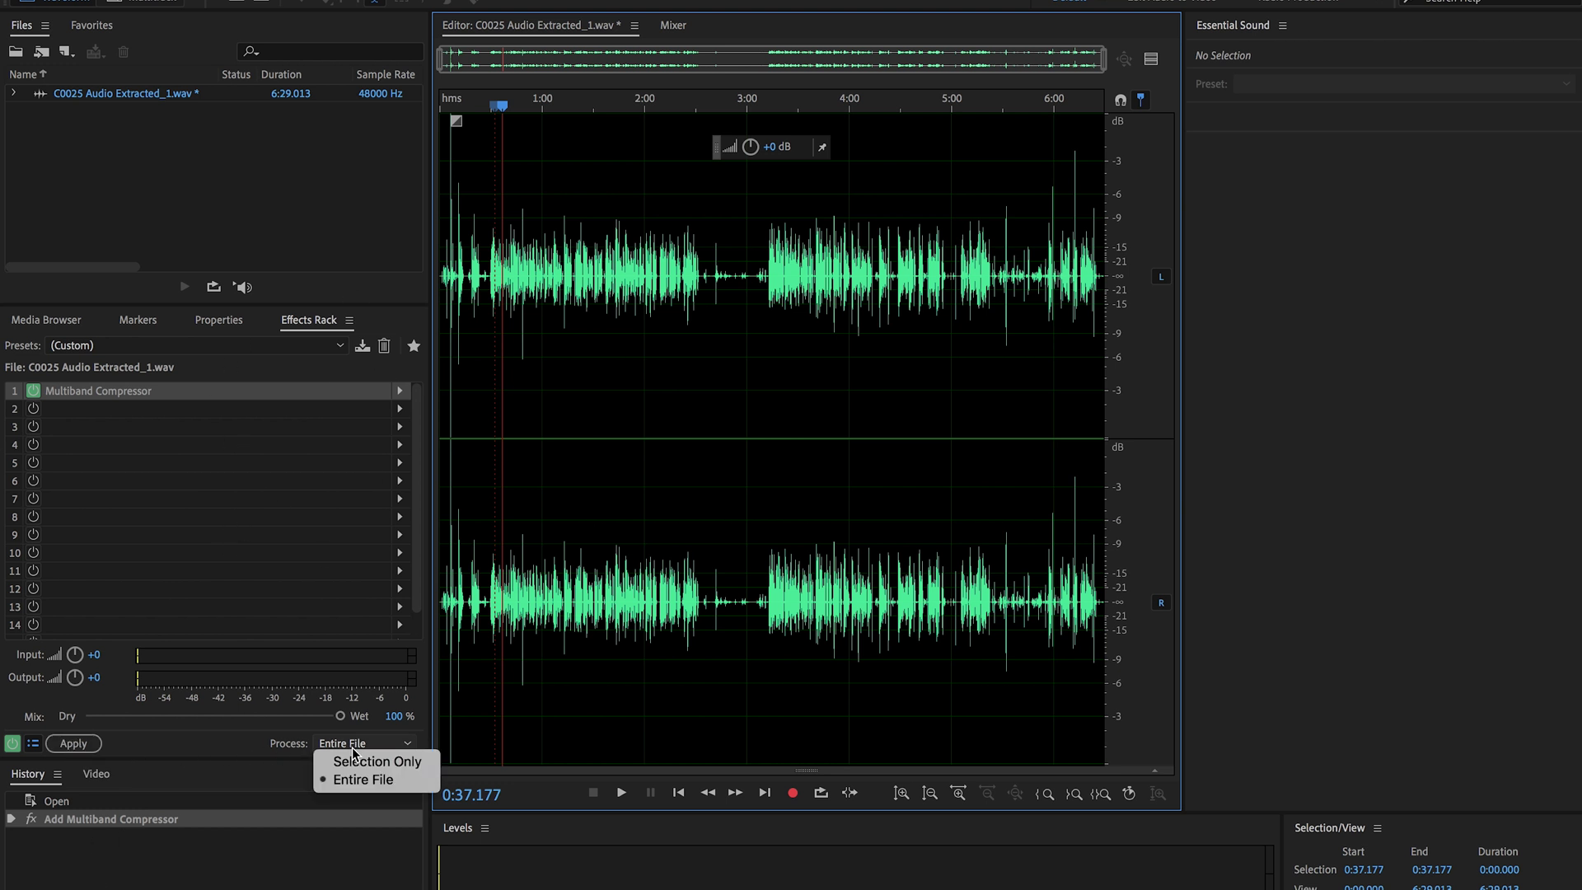
pyautogui.click(357, 782)
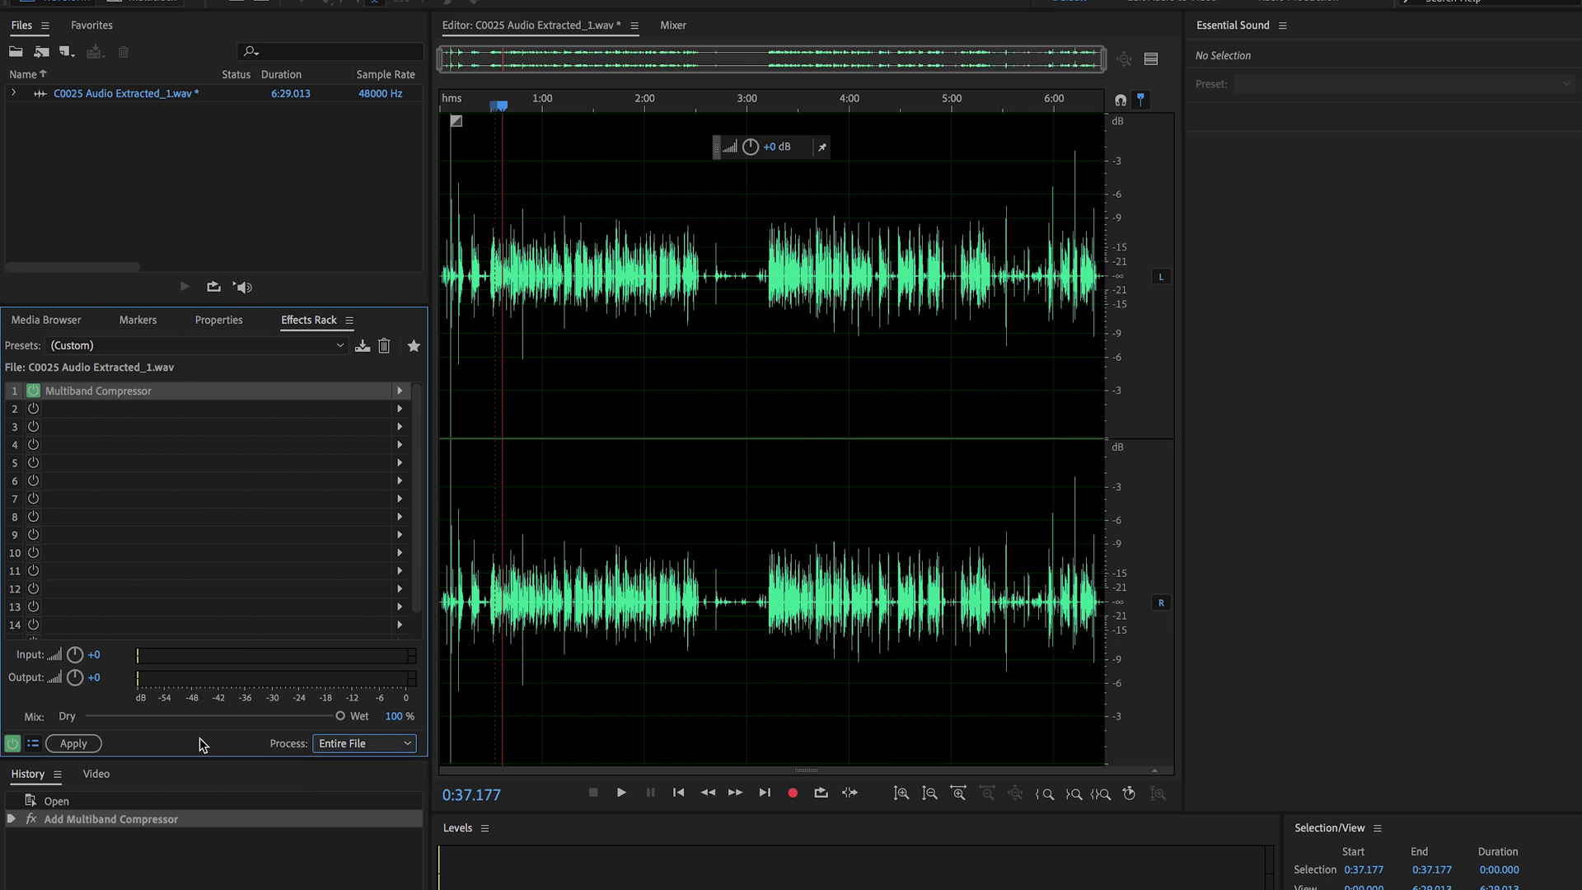
pyautogui.click(75, 745)
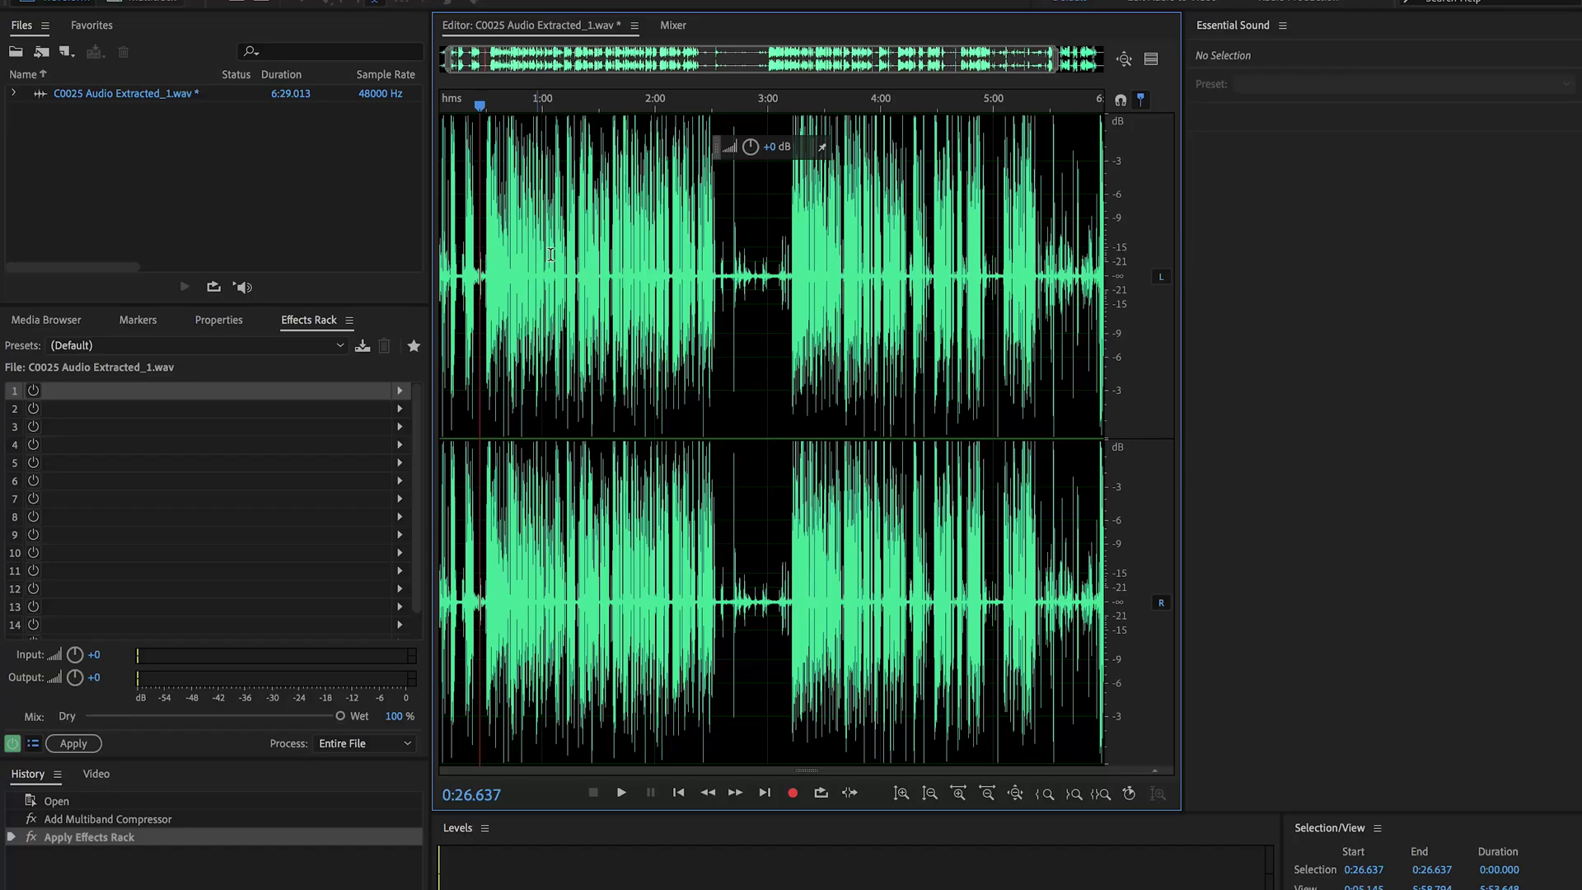
# Preview around 0:14, then select the silent room-noise gap from 0:14.320 to 0:16.977
pyautogui.hscroll(-2, 512, 266)
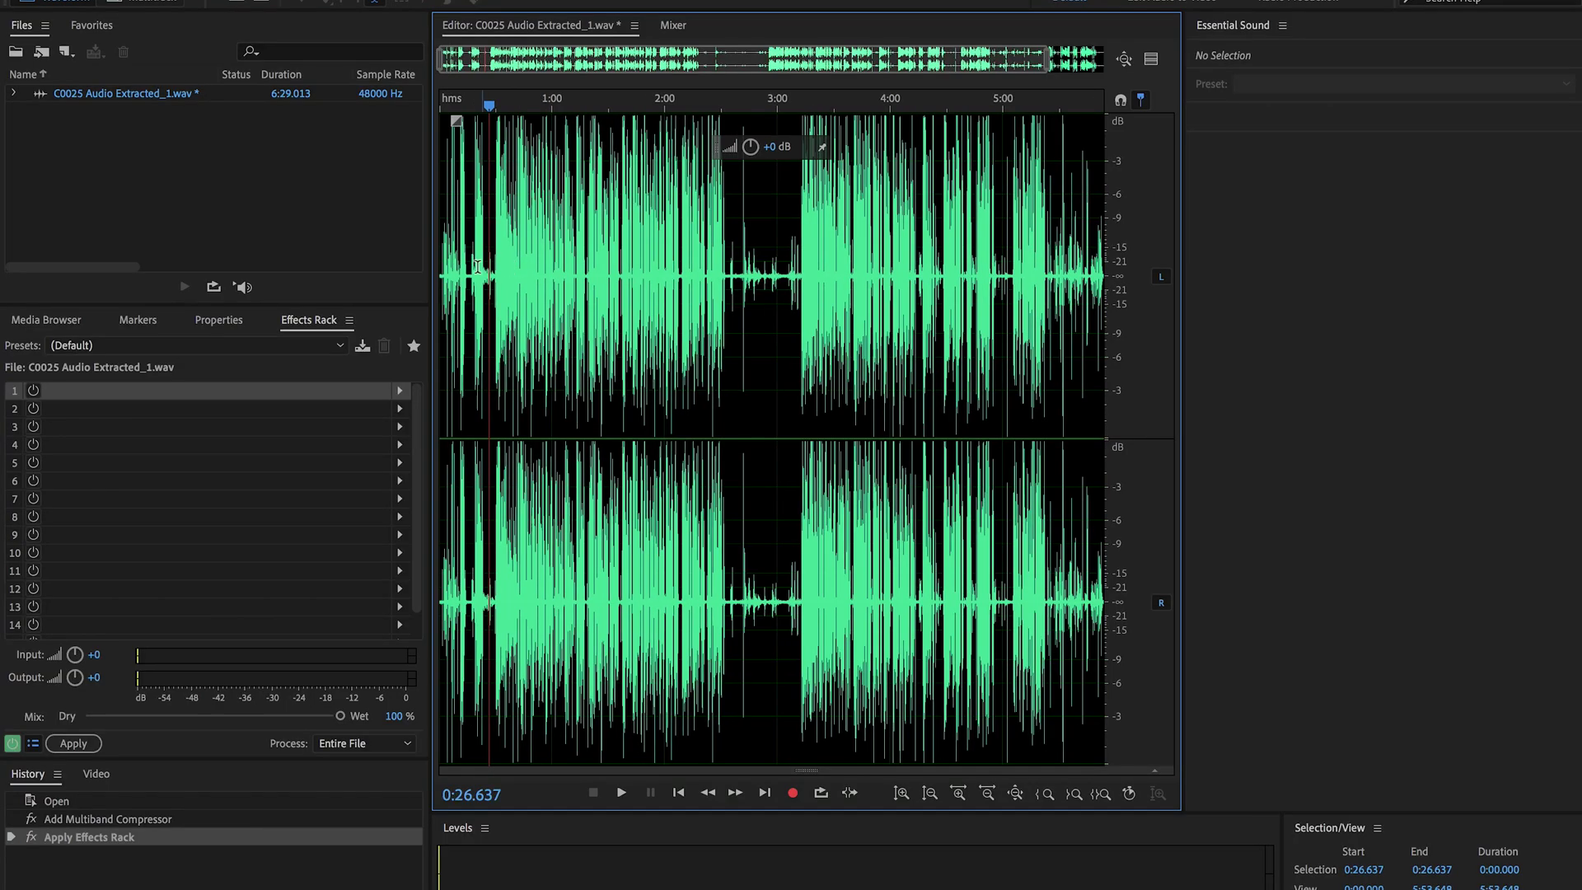
pyautogui.scroll(2, 497, 192)
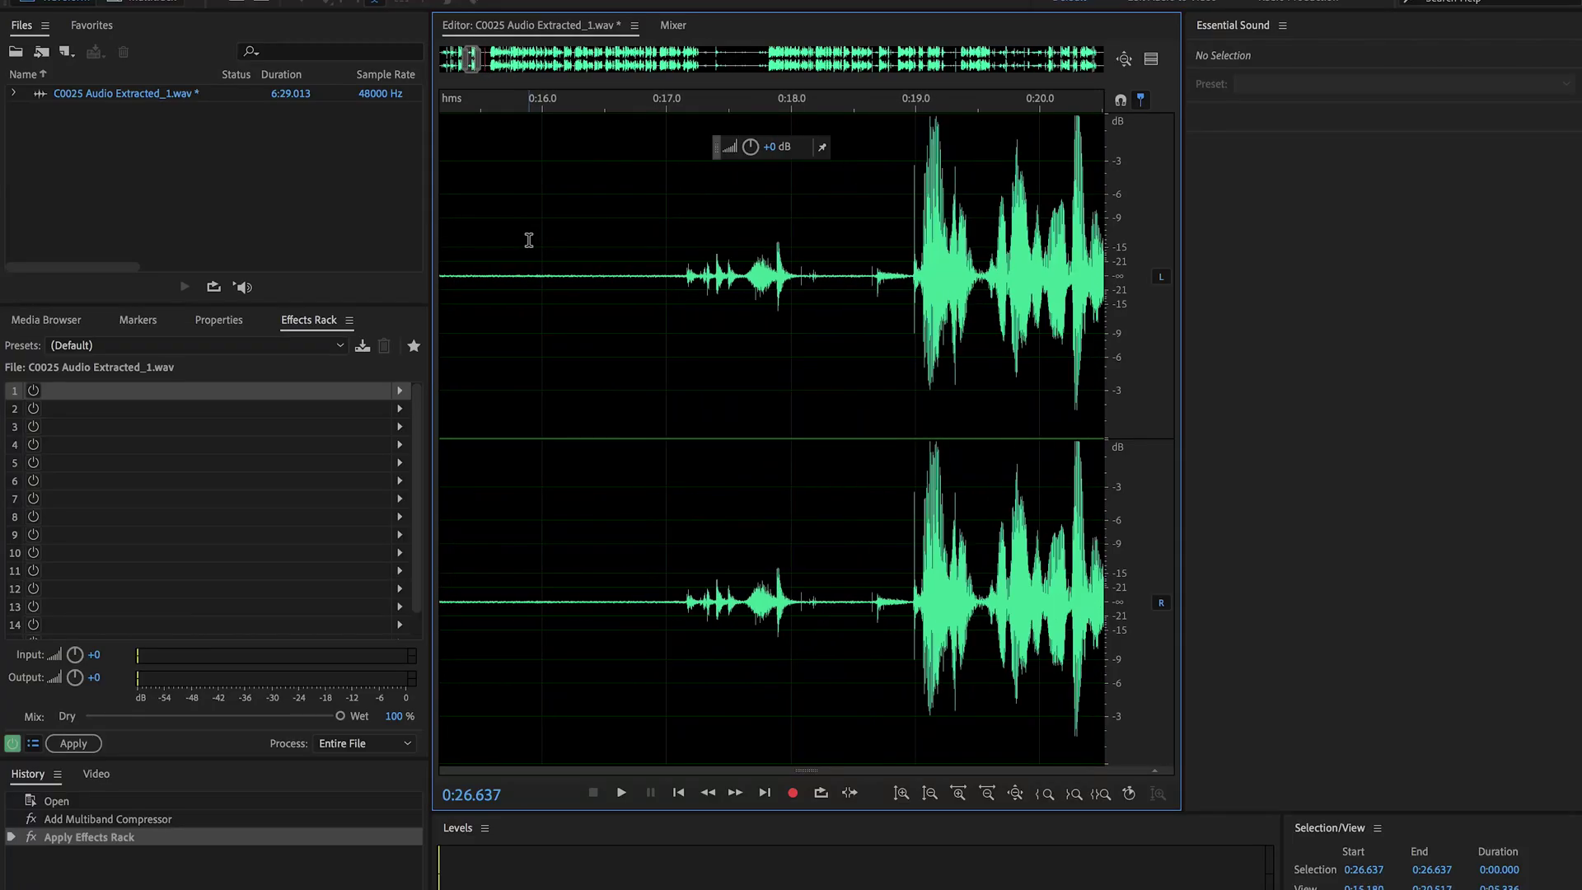
pyautogui.hscroll(-4, 529, 239)
pyautogui.click(518, 251)
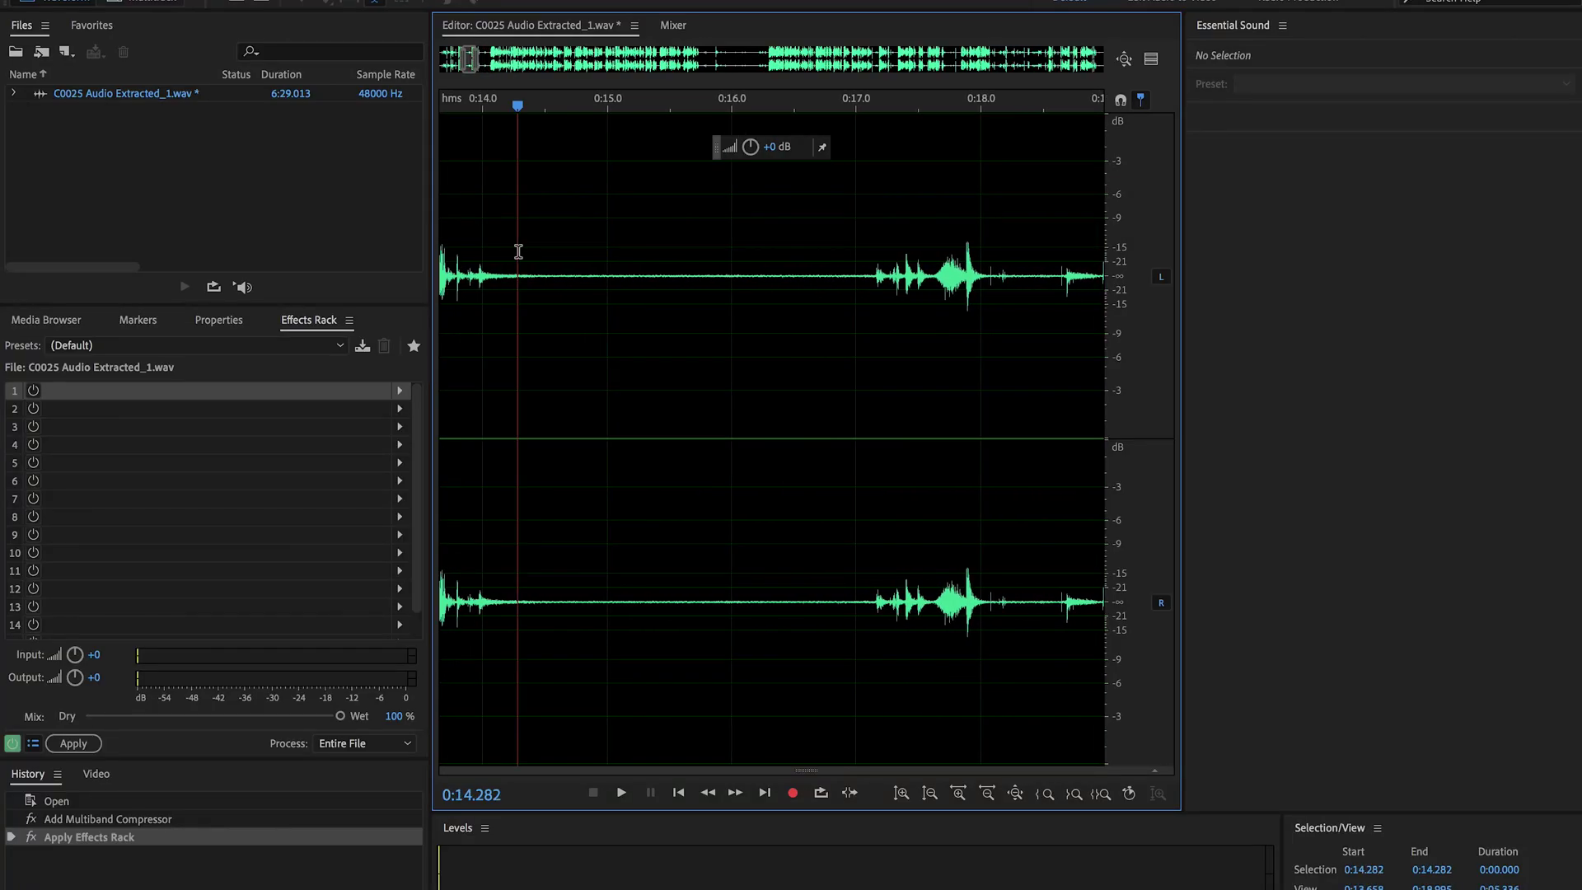
pyautogui.press('space')
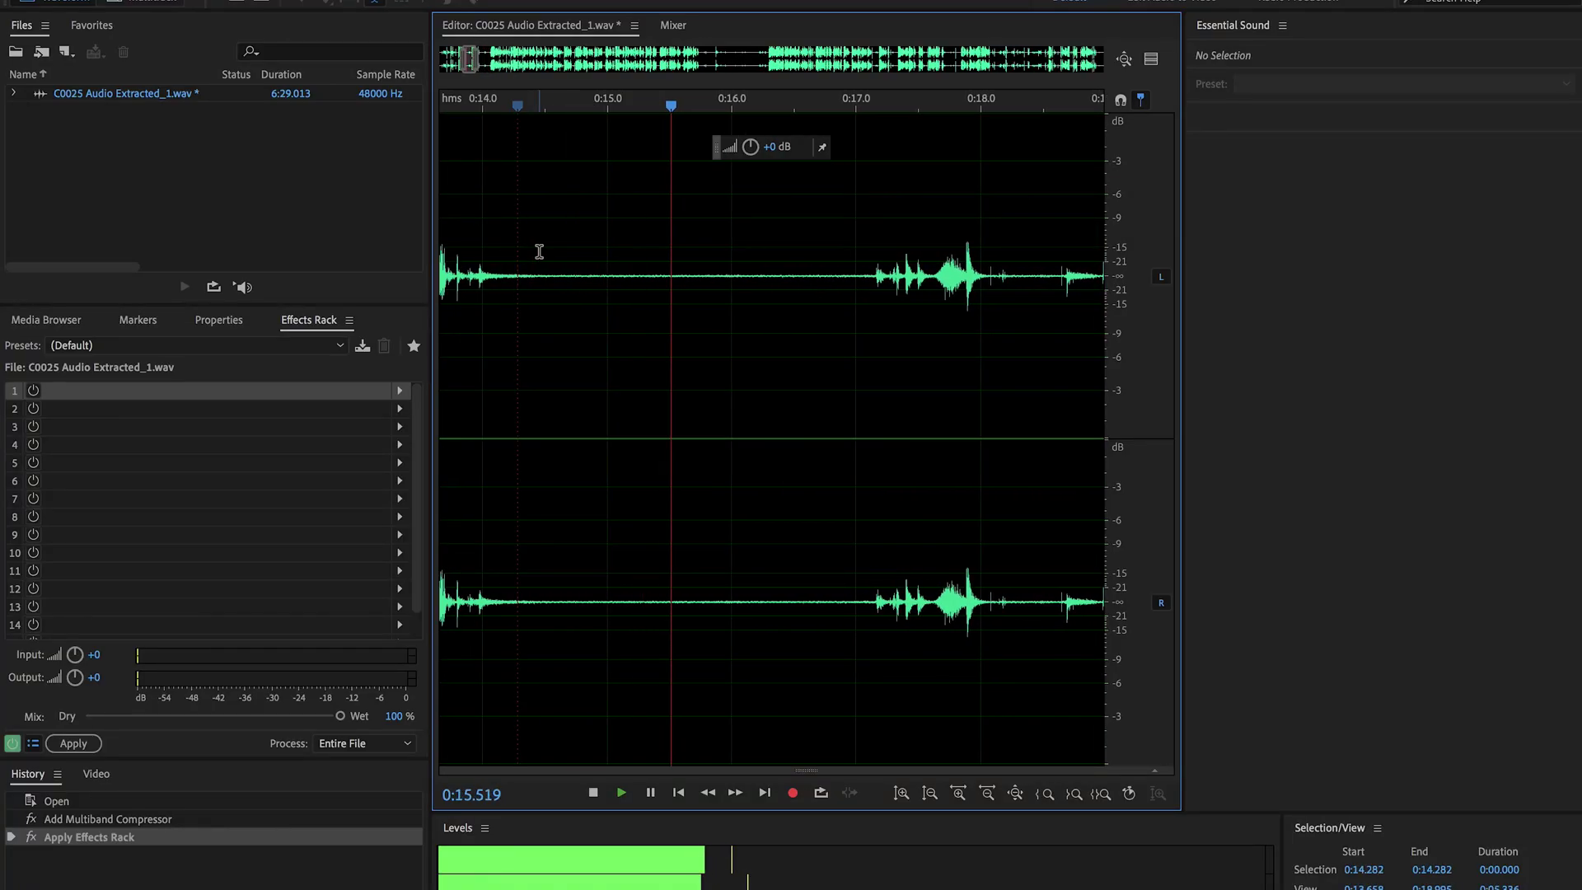
pyautogui.press('space')
pyautogui.moveTo(523, 259); pyautogui.dragTo(854, 246)
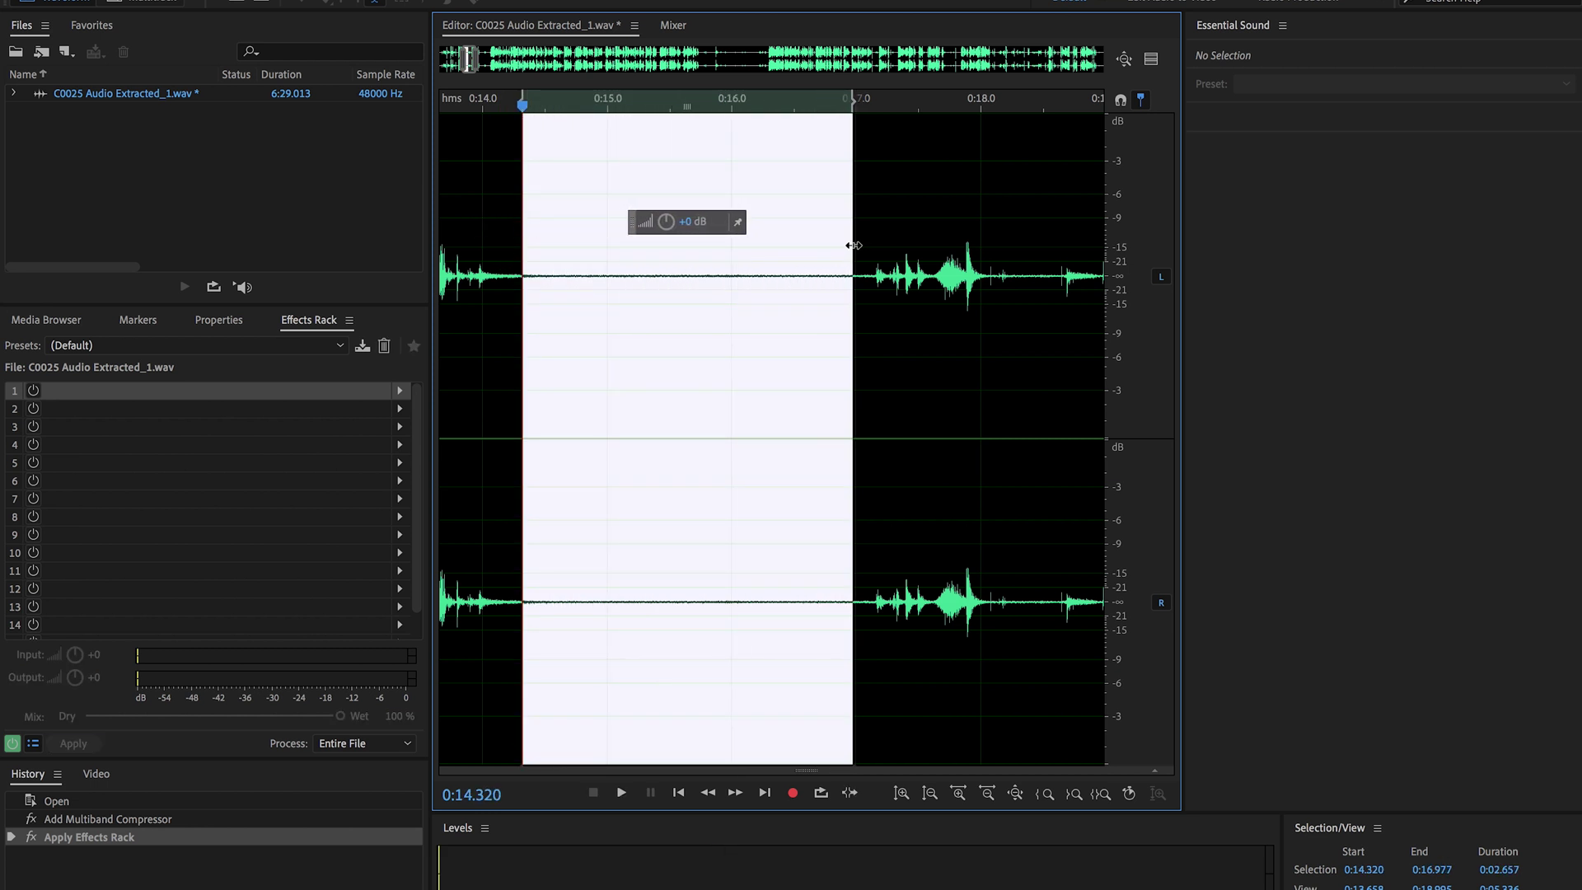
# Capture a noise print from the selected quiet stretch, then select the whole file
pyautogui.rightClick(665, 375)
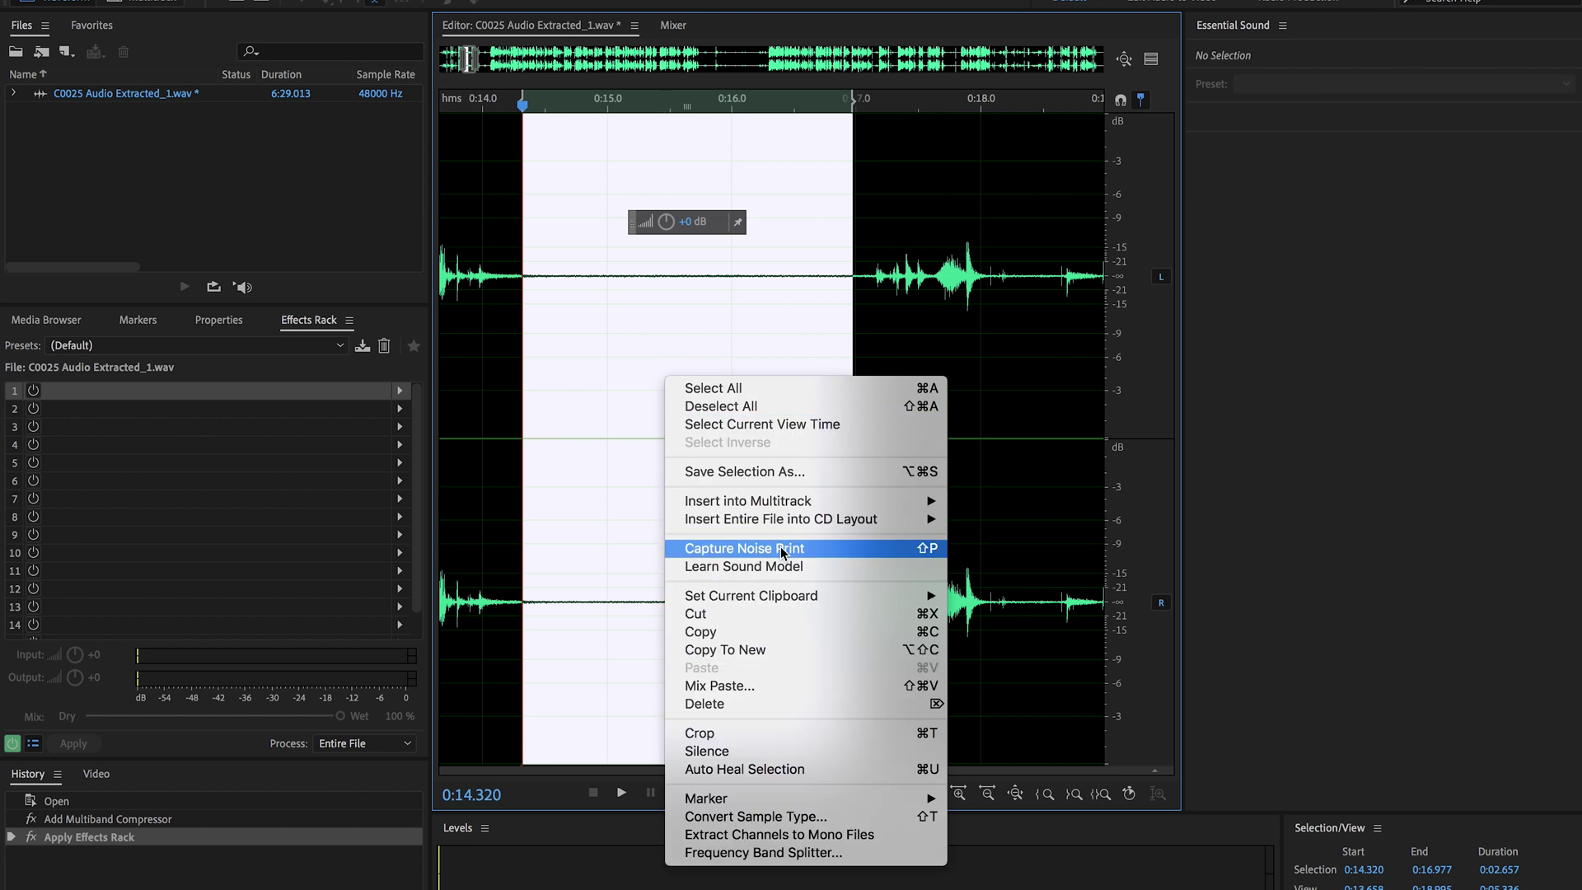
pyautogui.click(838, 548)
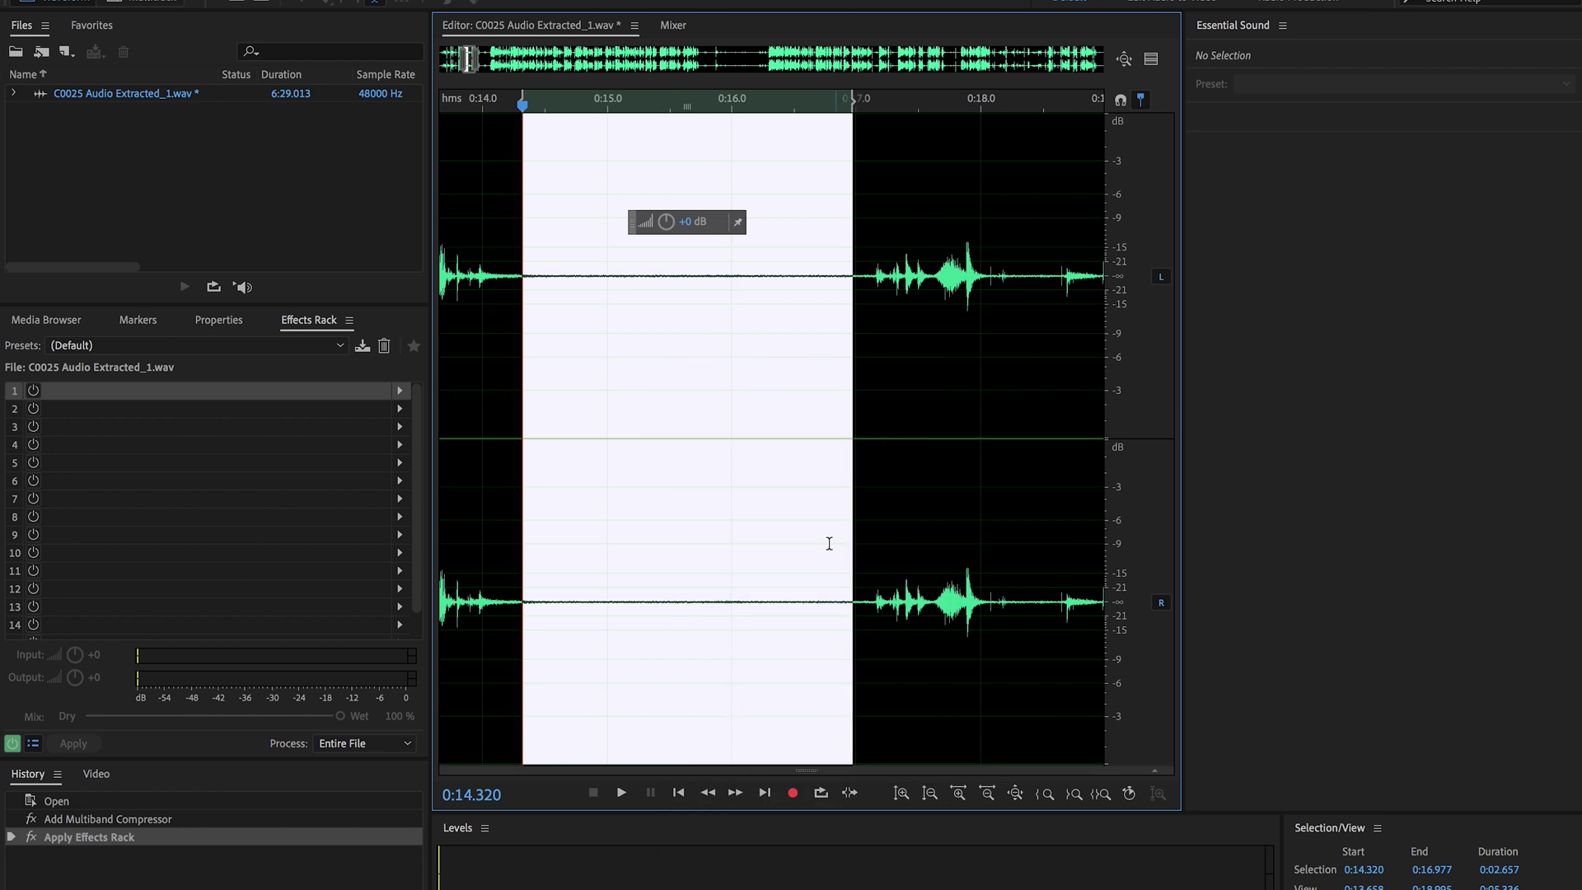
pyautogui.click(501, 239)
pyautogui.hotkey('ctrl', 'a')
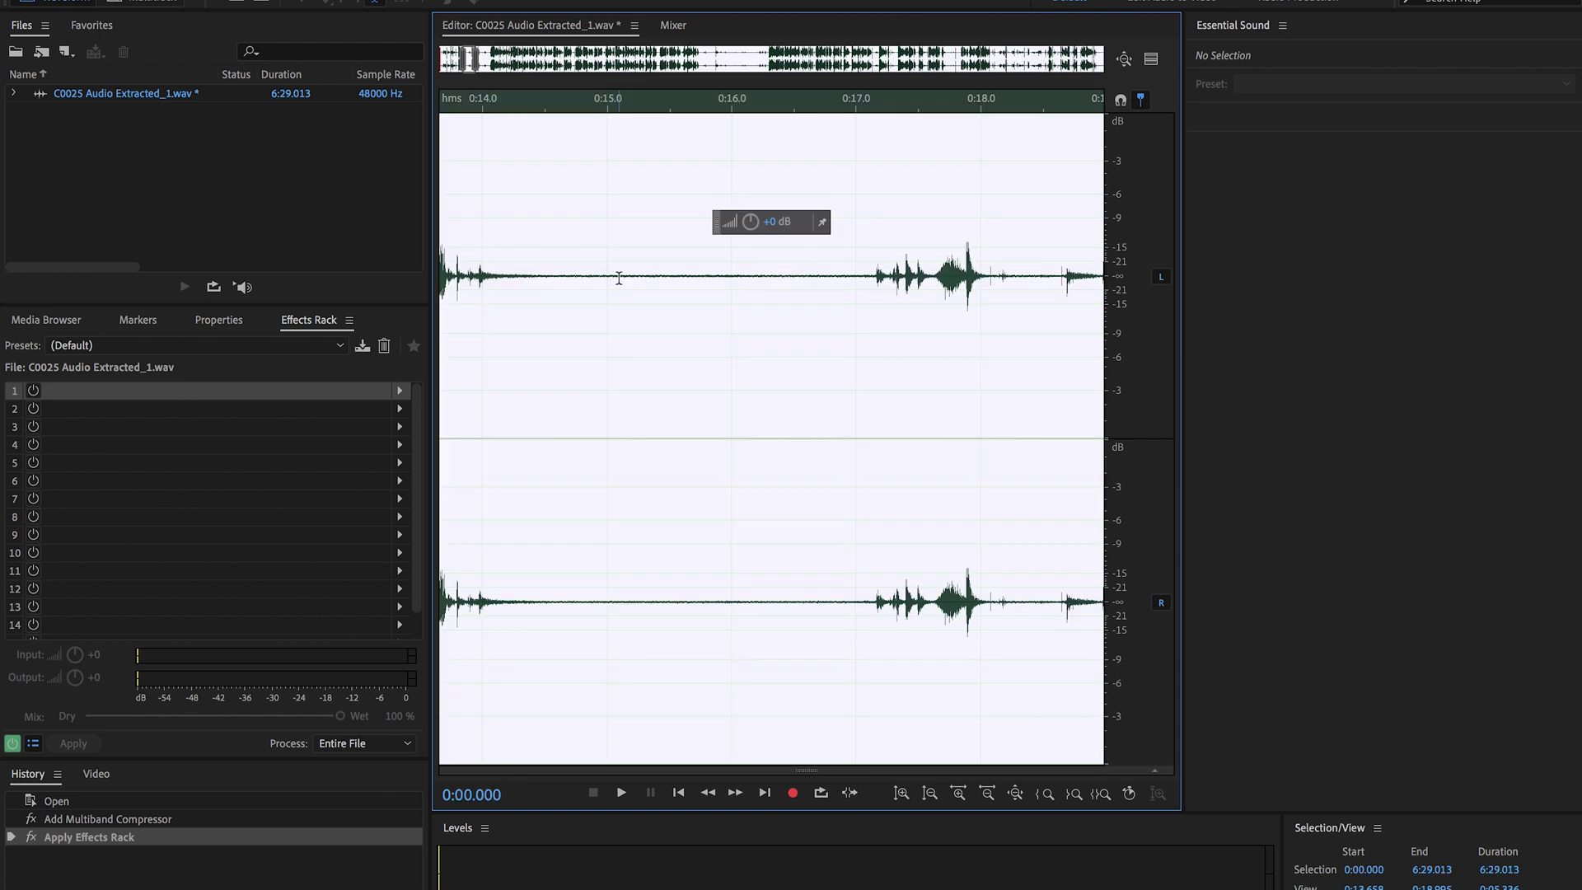
pyautogui.scroll(-10, 619, 278)
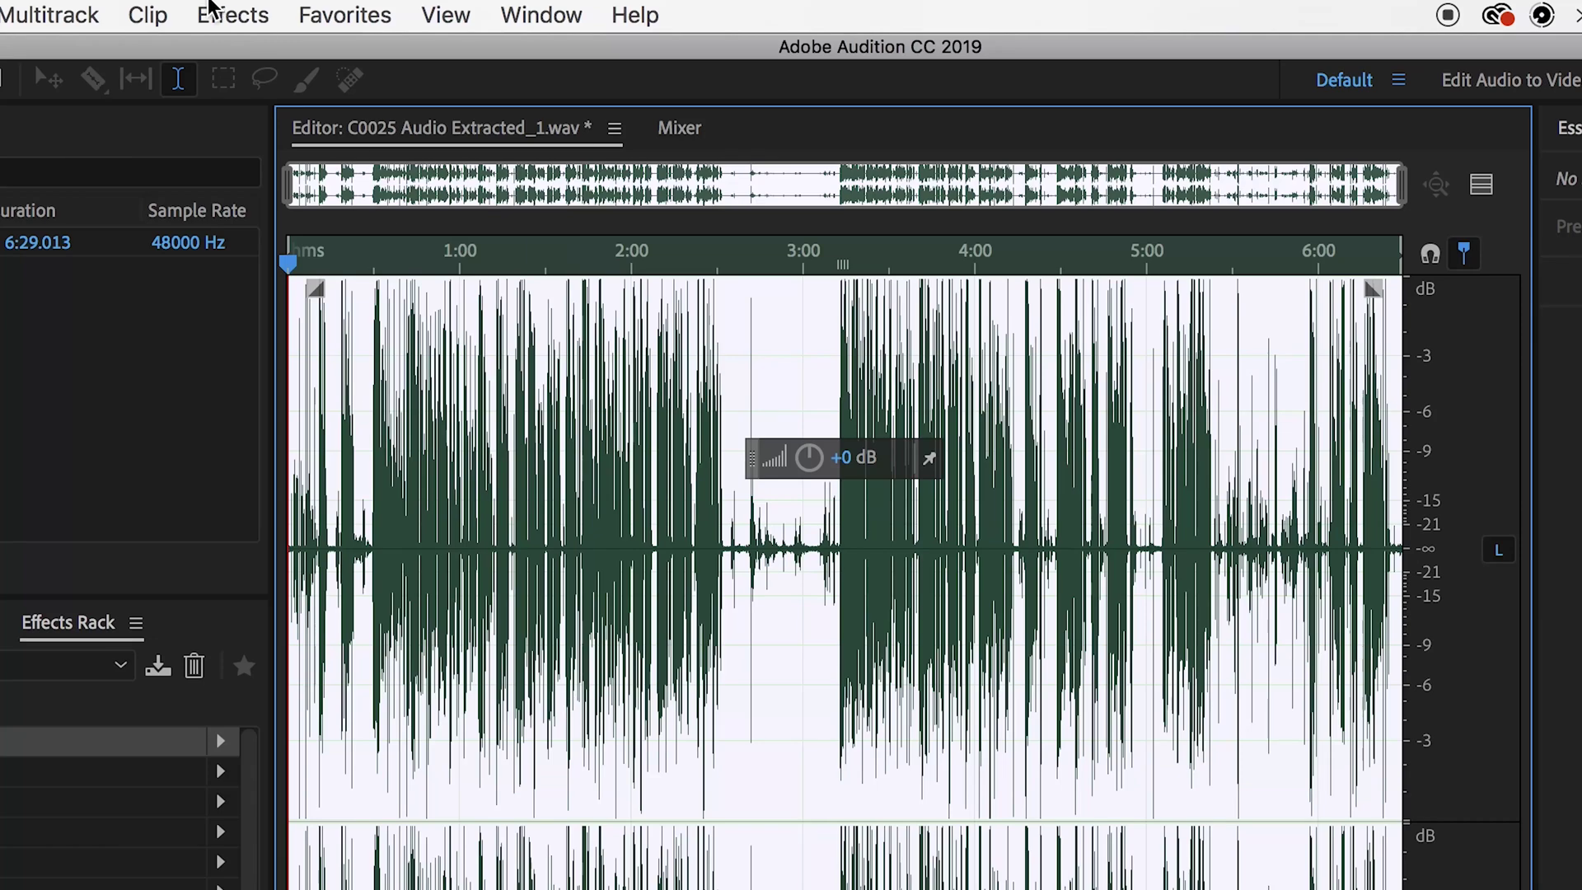
# Preview Noise Reduction at 54% reducing by 25 dB, then apply it to the whole file
pyautogui.click(216, 15)
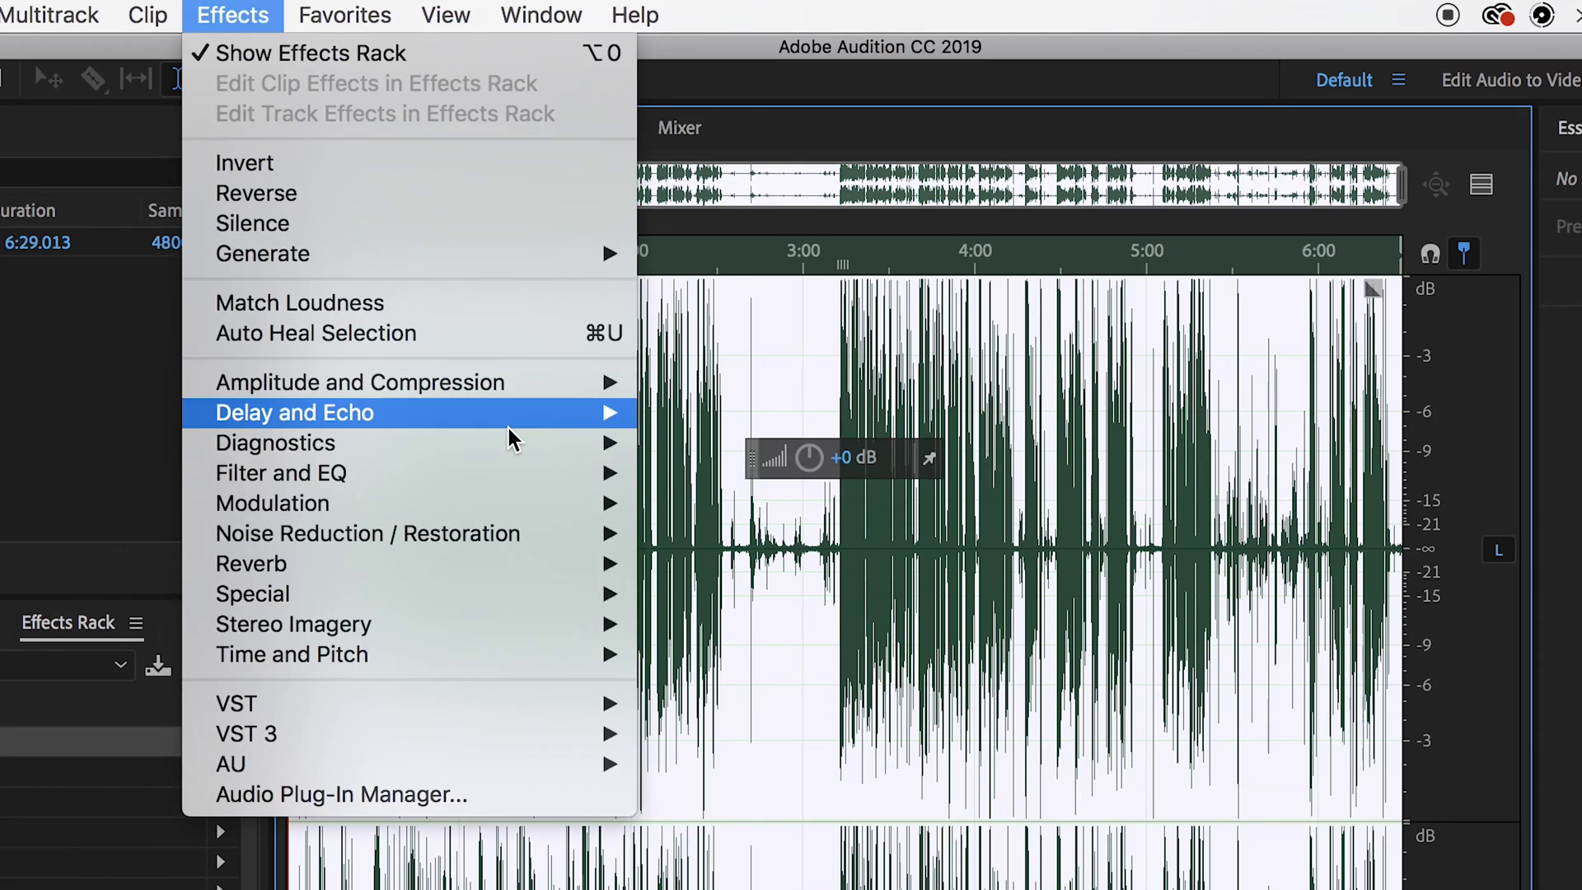
pyautogui.moveTo(559, 542)
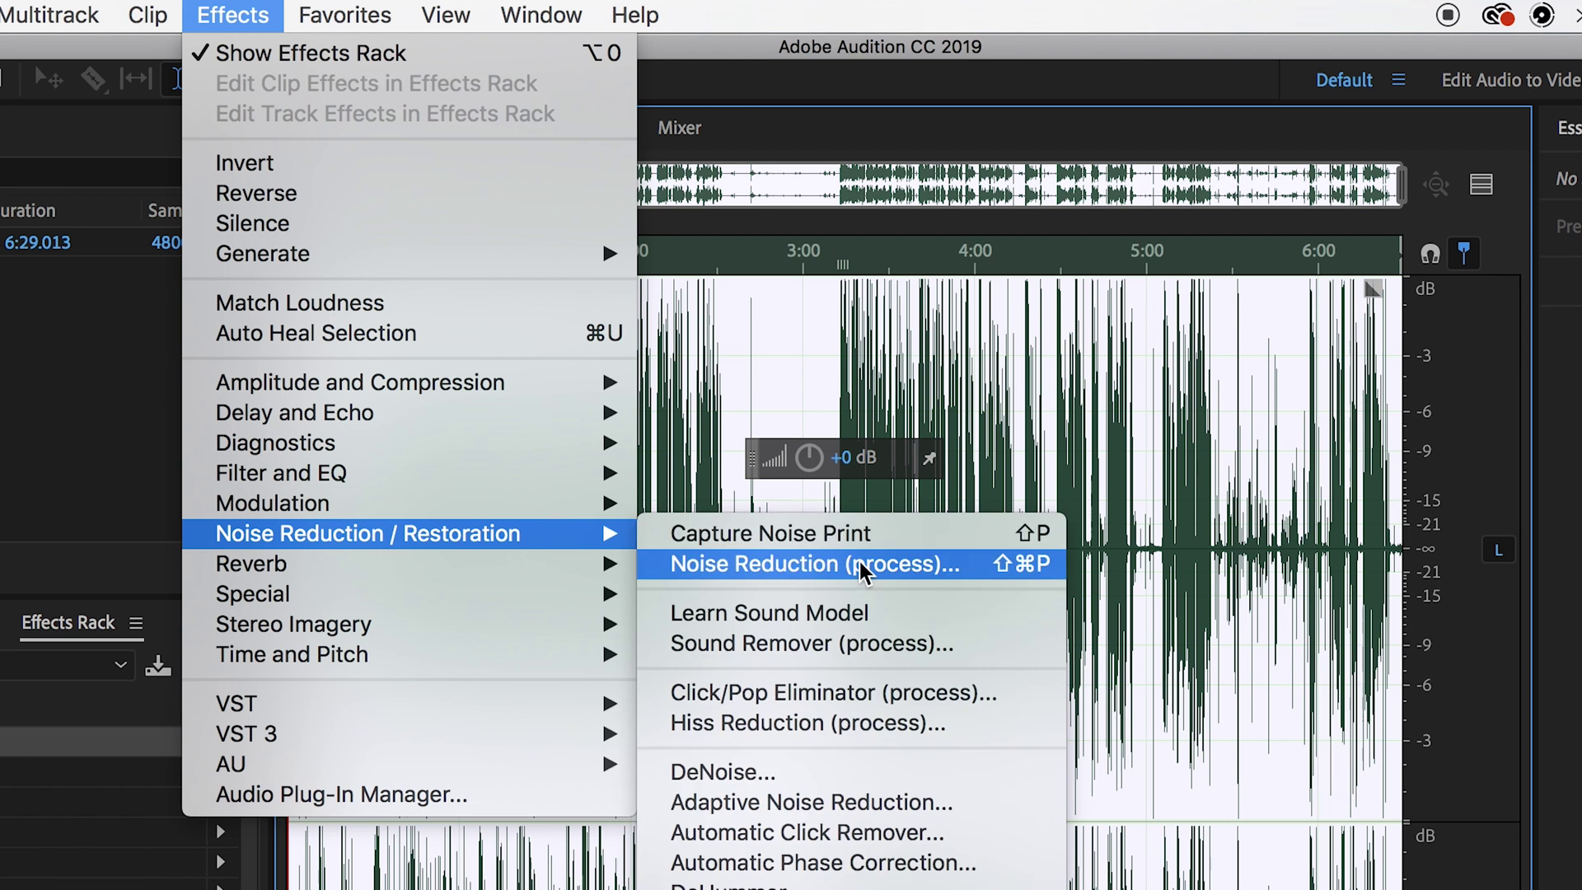
pyautogui.click(823, 564)
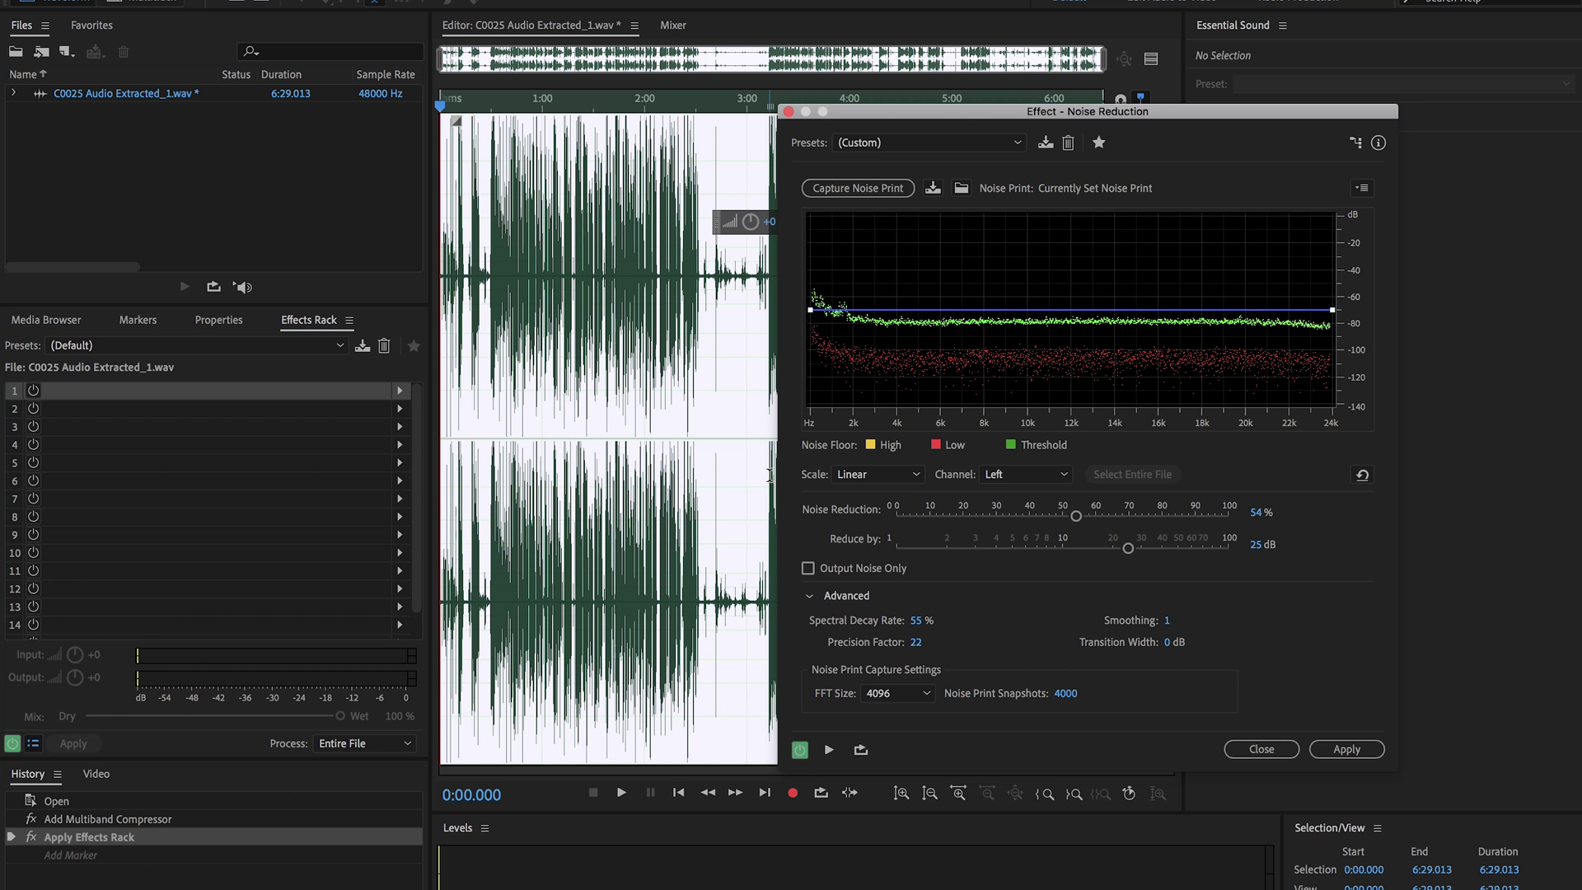
pyautogui.press('space')
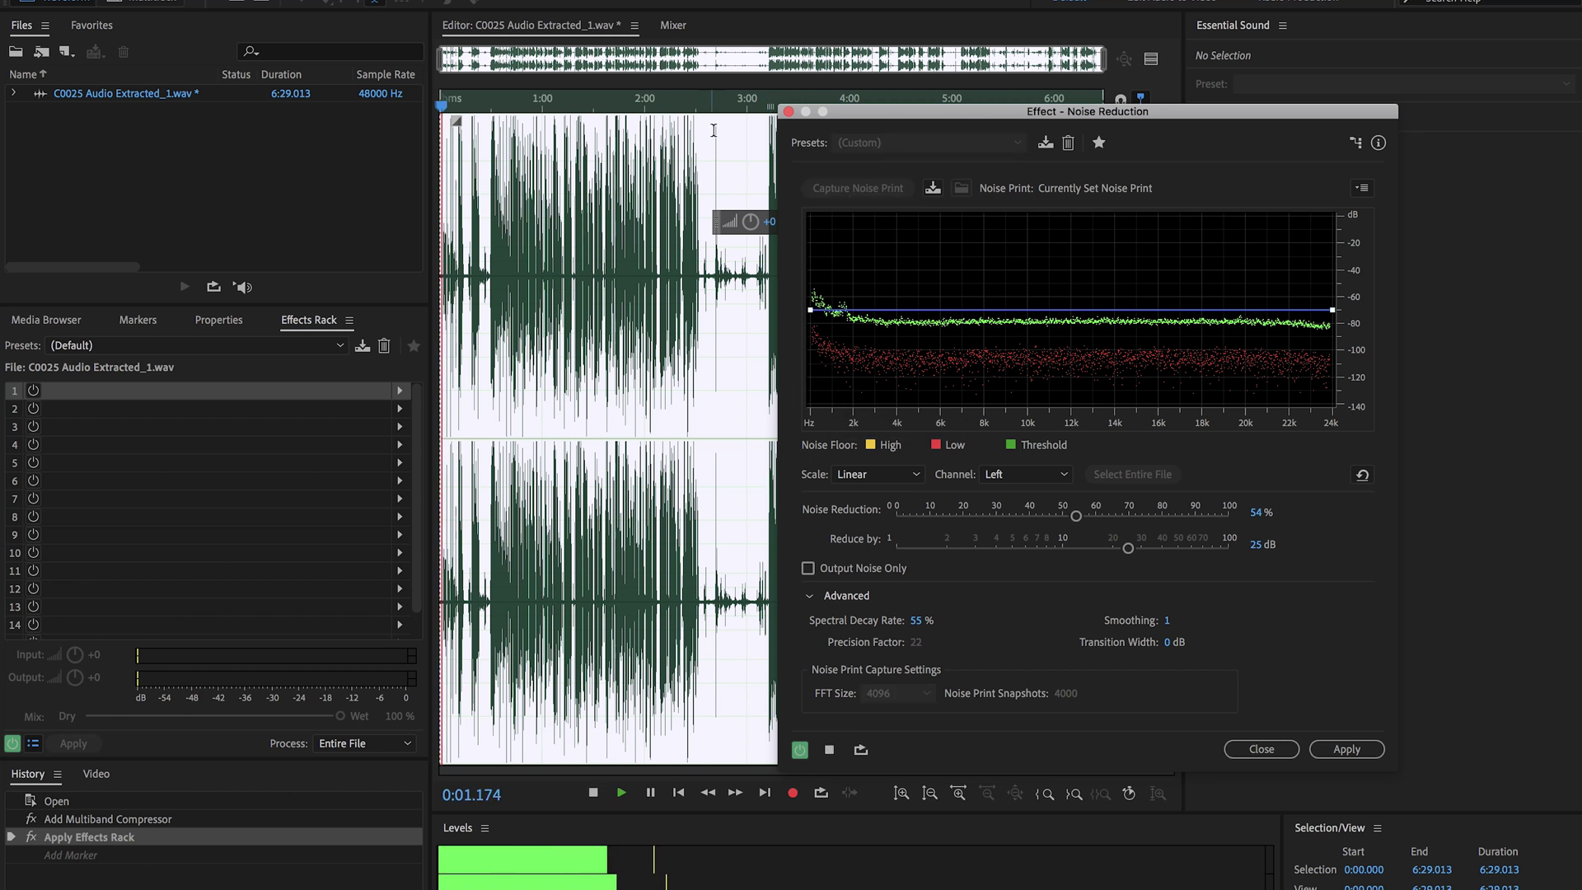
pyautogui.click(695, 103)
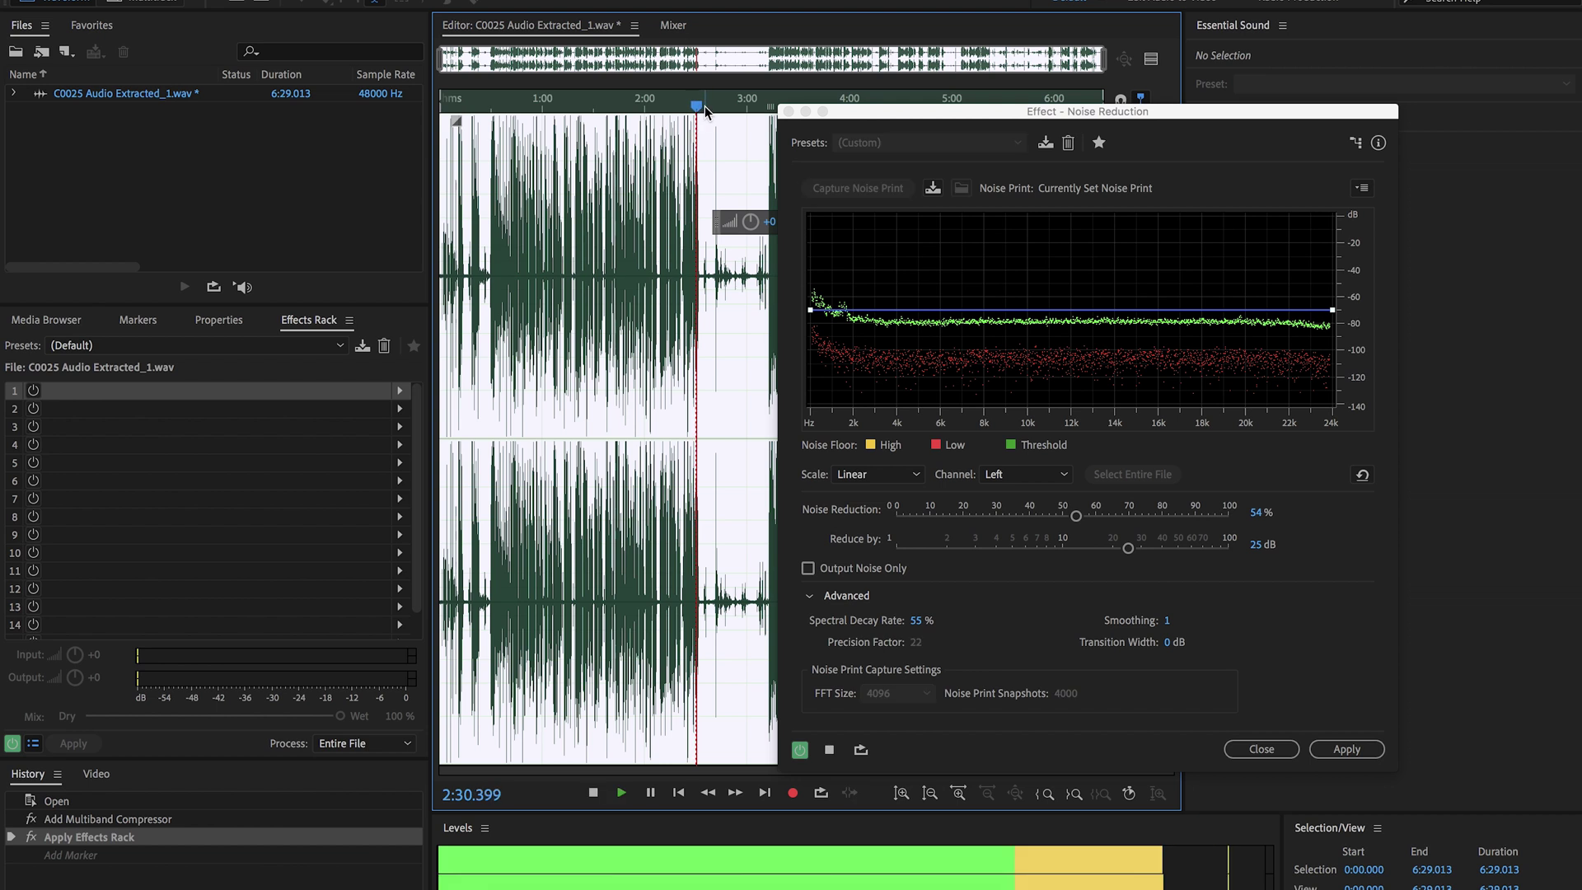
pyautogui.scroll(5, 701, 175)
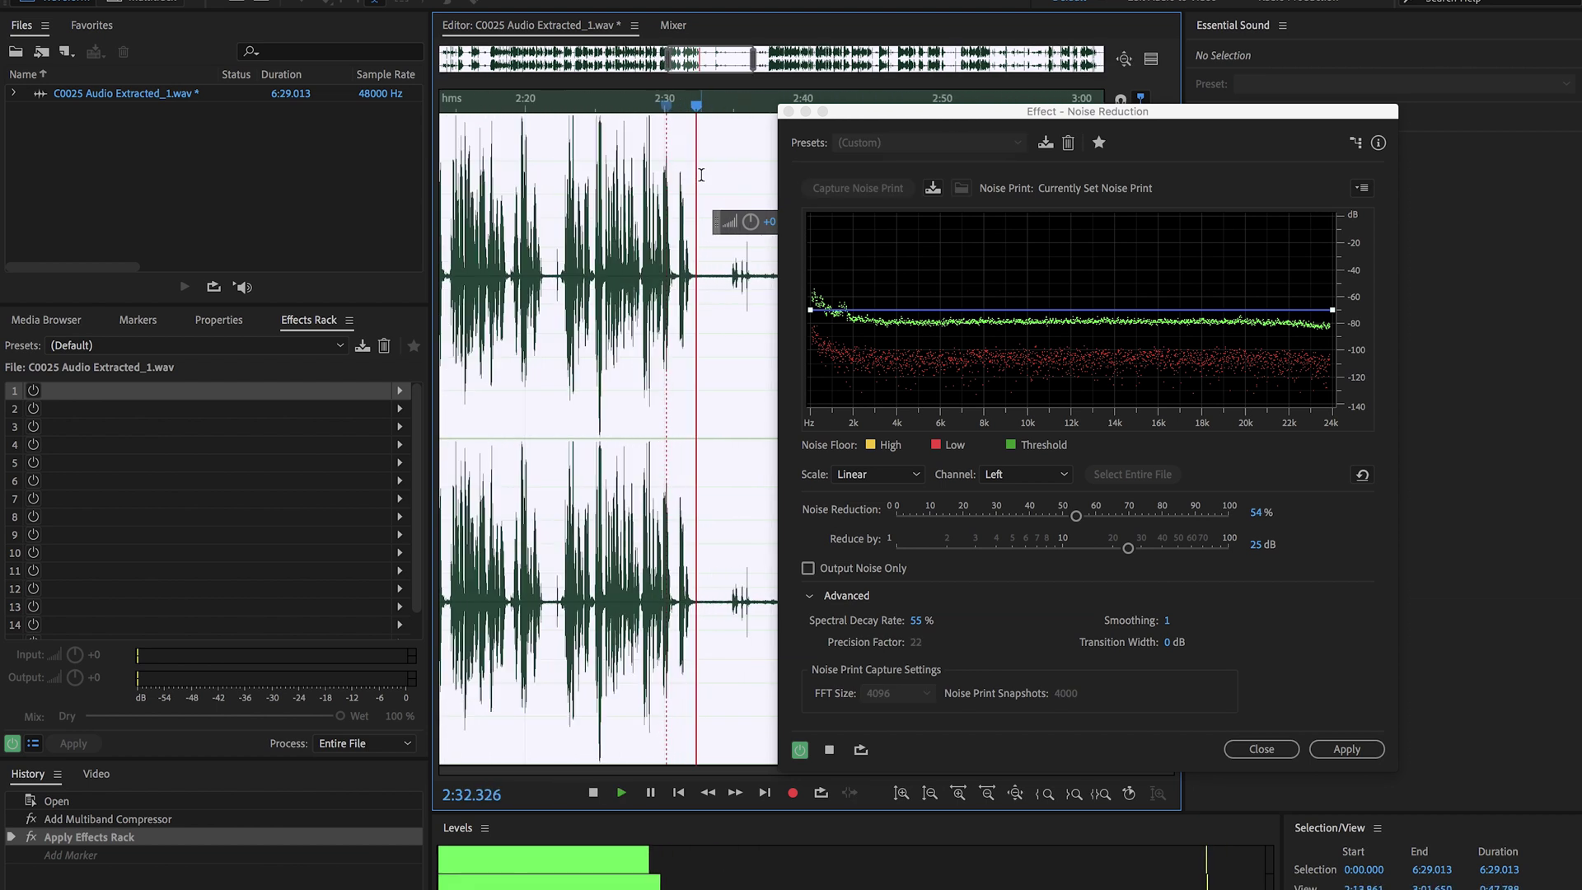
pyautogui.press('space')
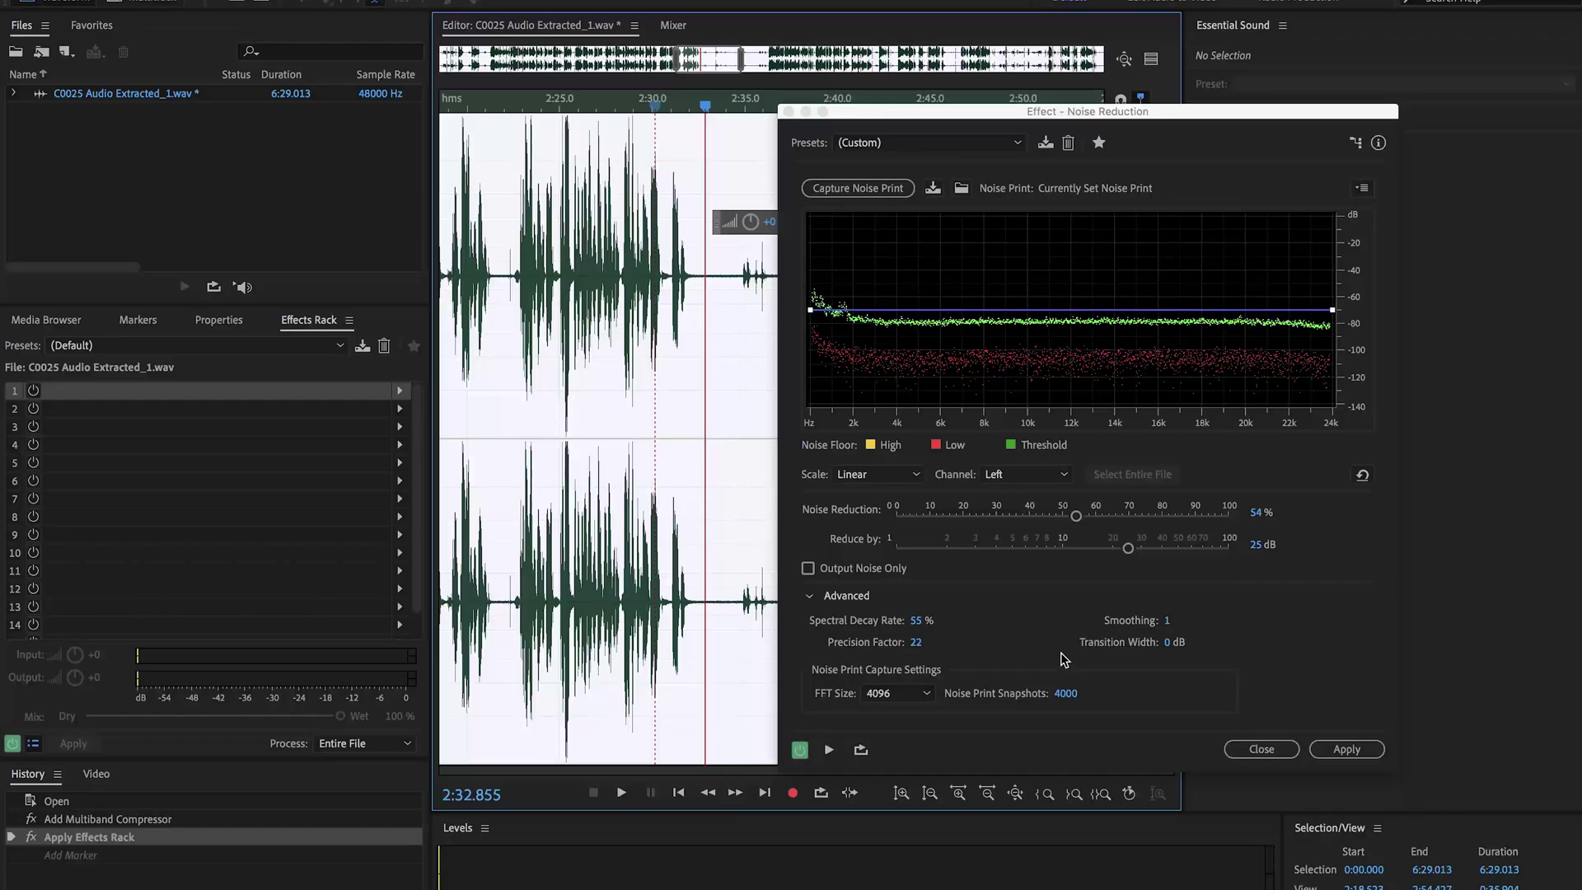
pyautogui.click(1346, 749)
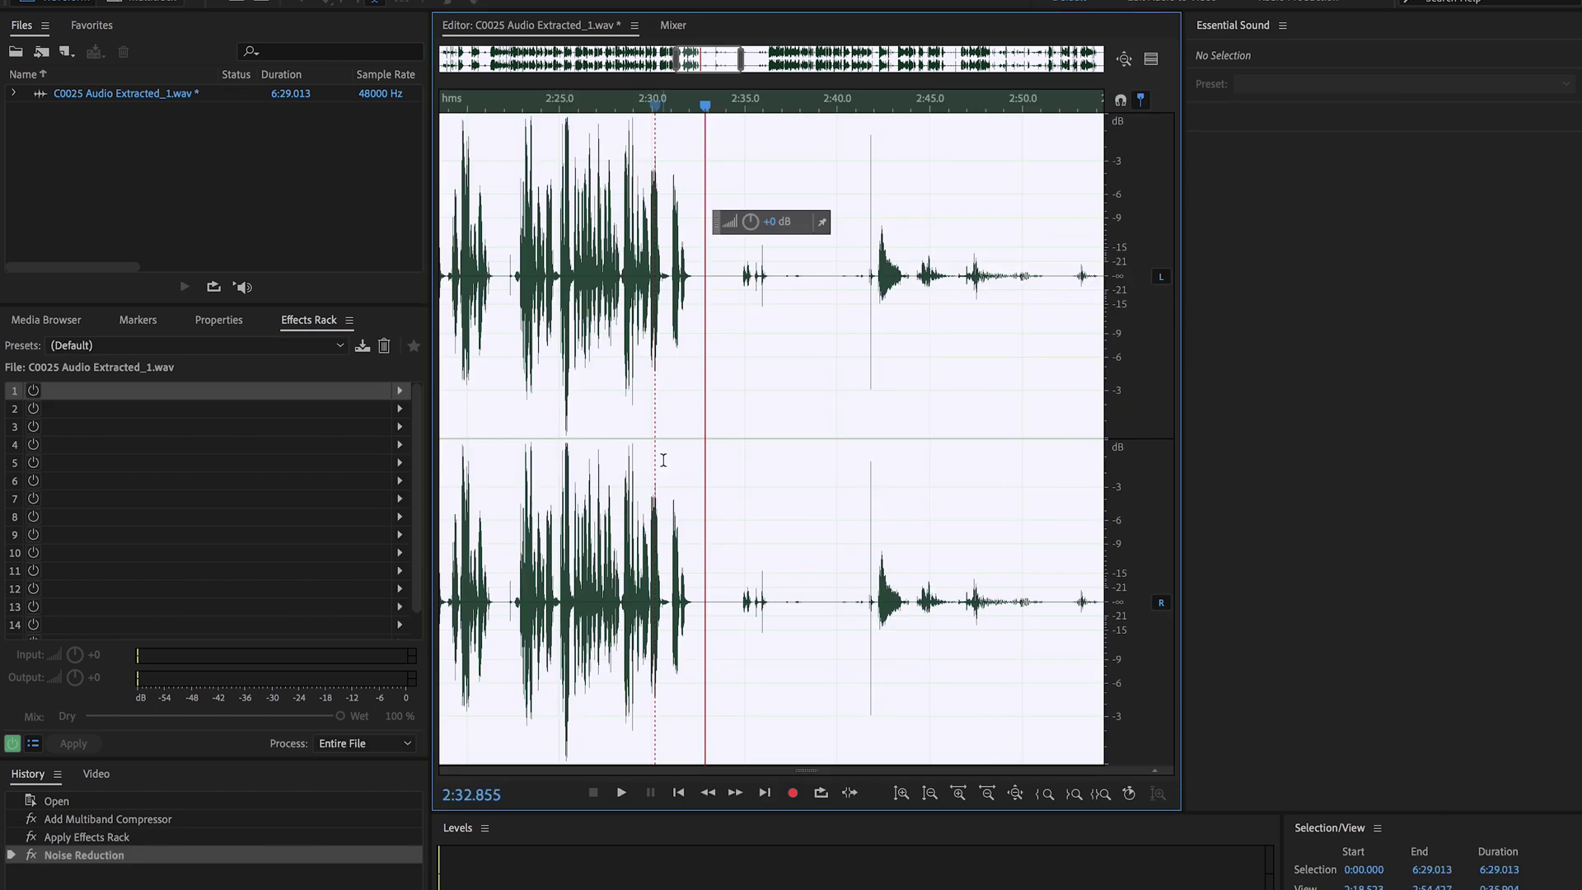
# Play back the cleaned audio from 2:32.035, zoom out fully, and save the file
pyautogui.scroll(5, 706, 284)
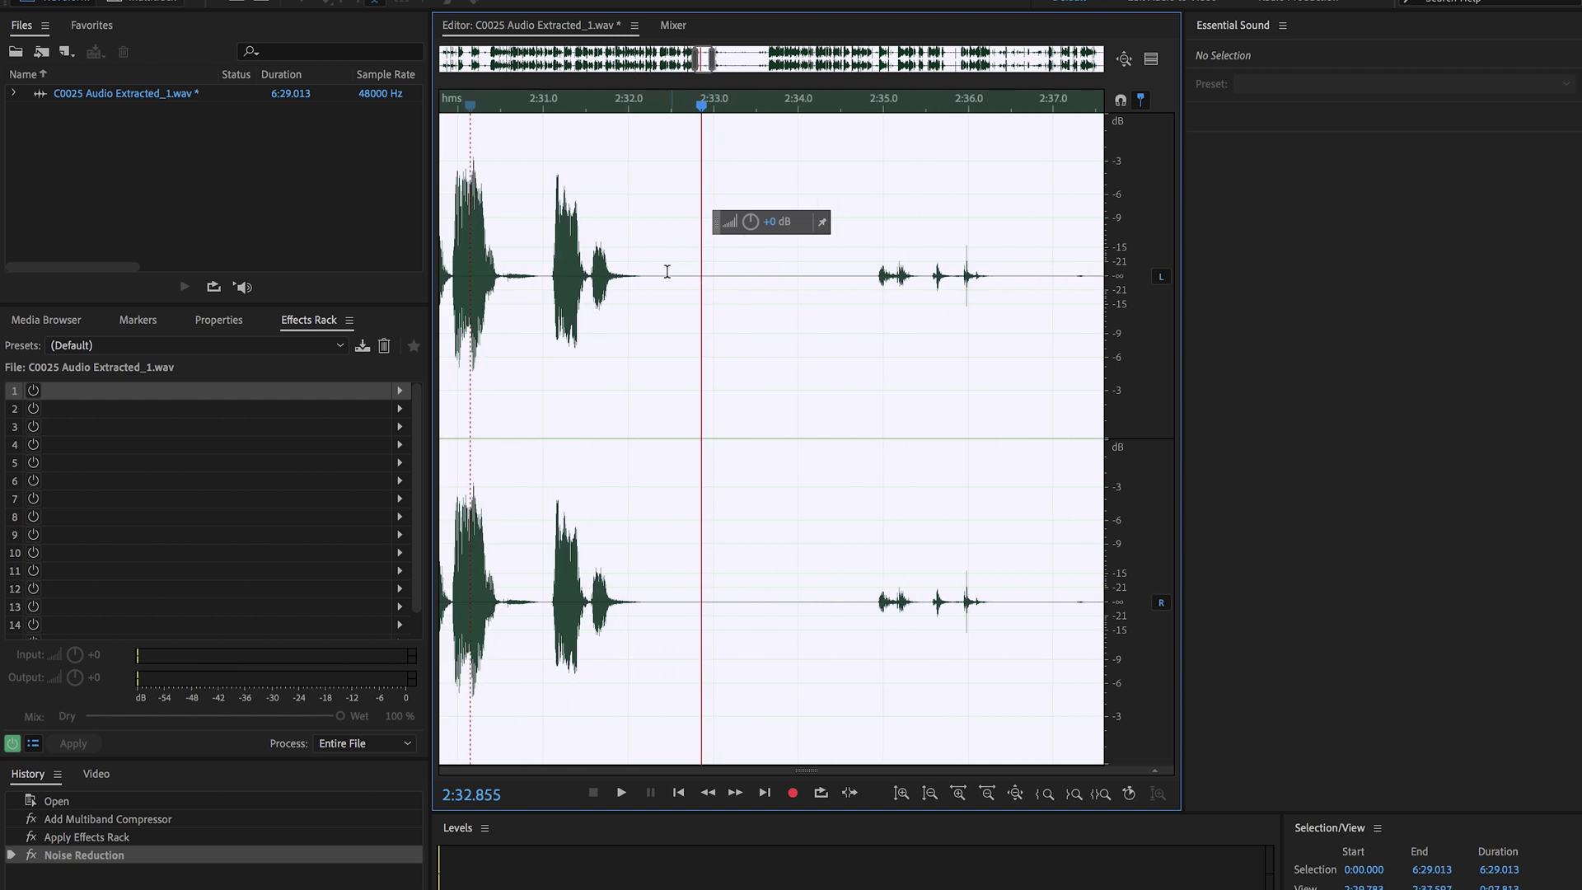
pyautogui.click(640, 243)
pyautogui.click(631, 248)
pyautogui.press('space')
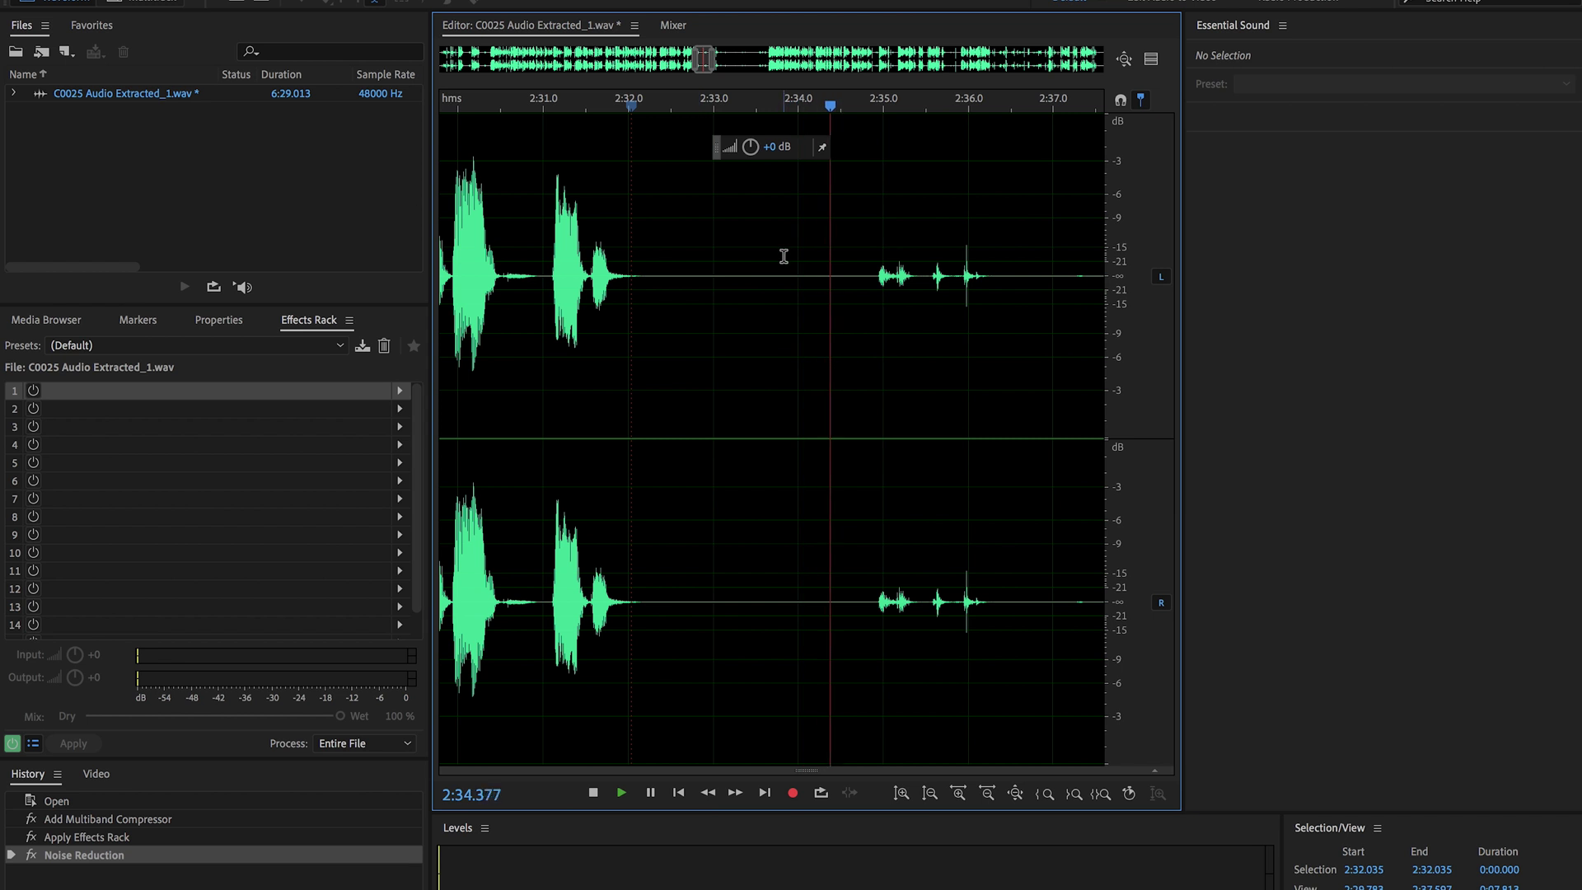
pyautogui.press('space')
pyautogui.press('\\')
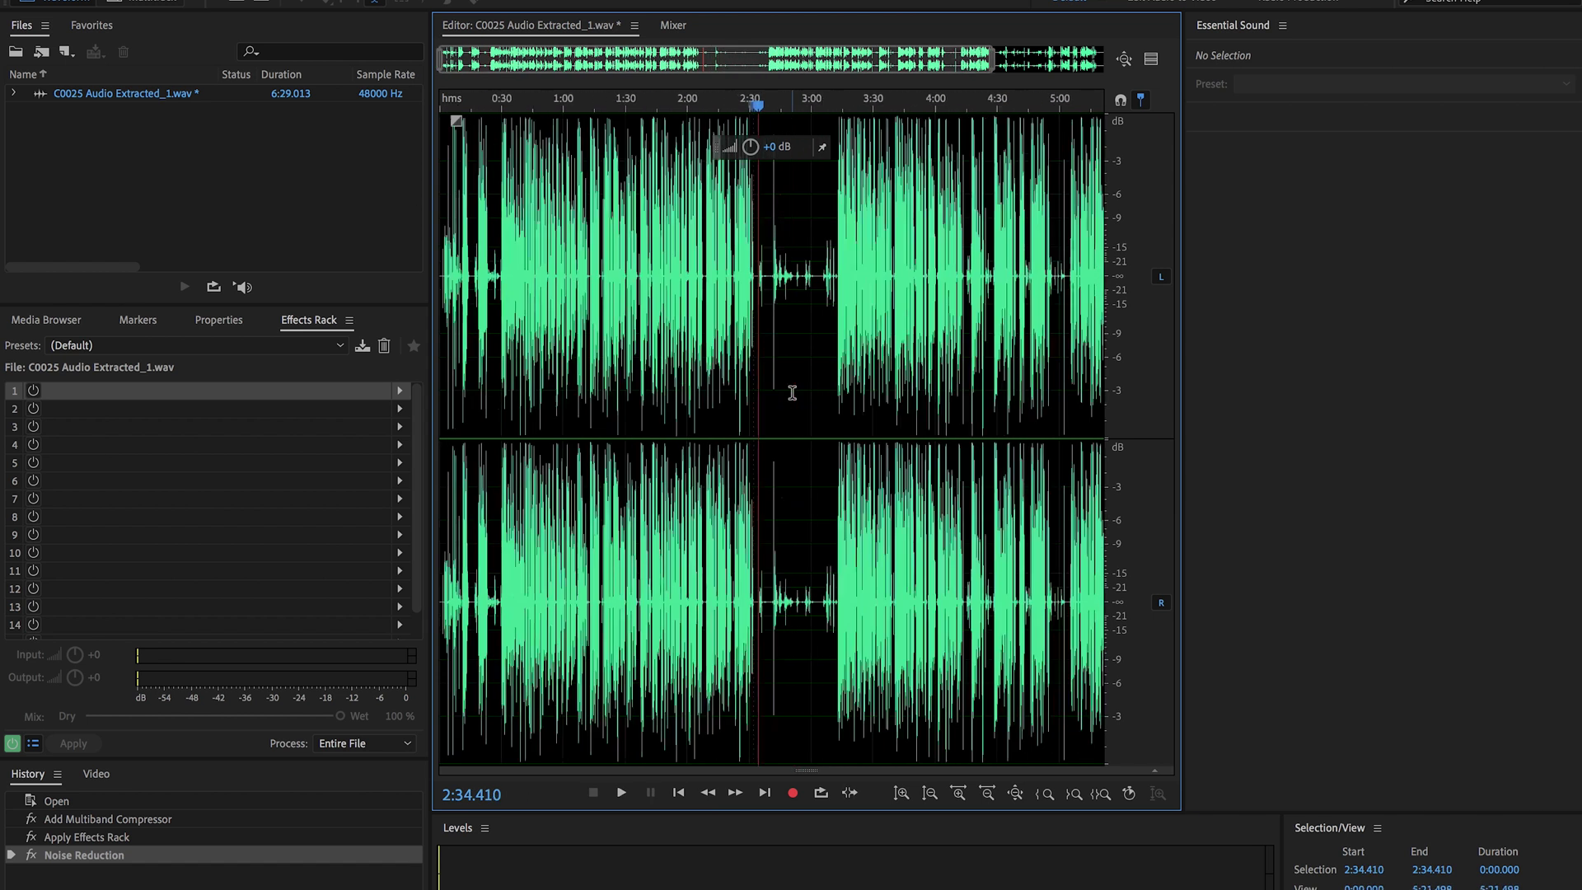
pyautogui.hotkey('ctrl', 's')
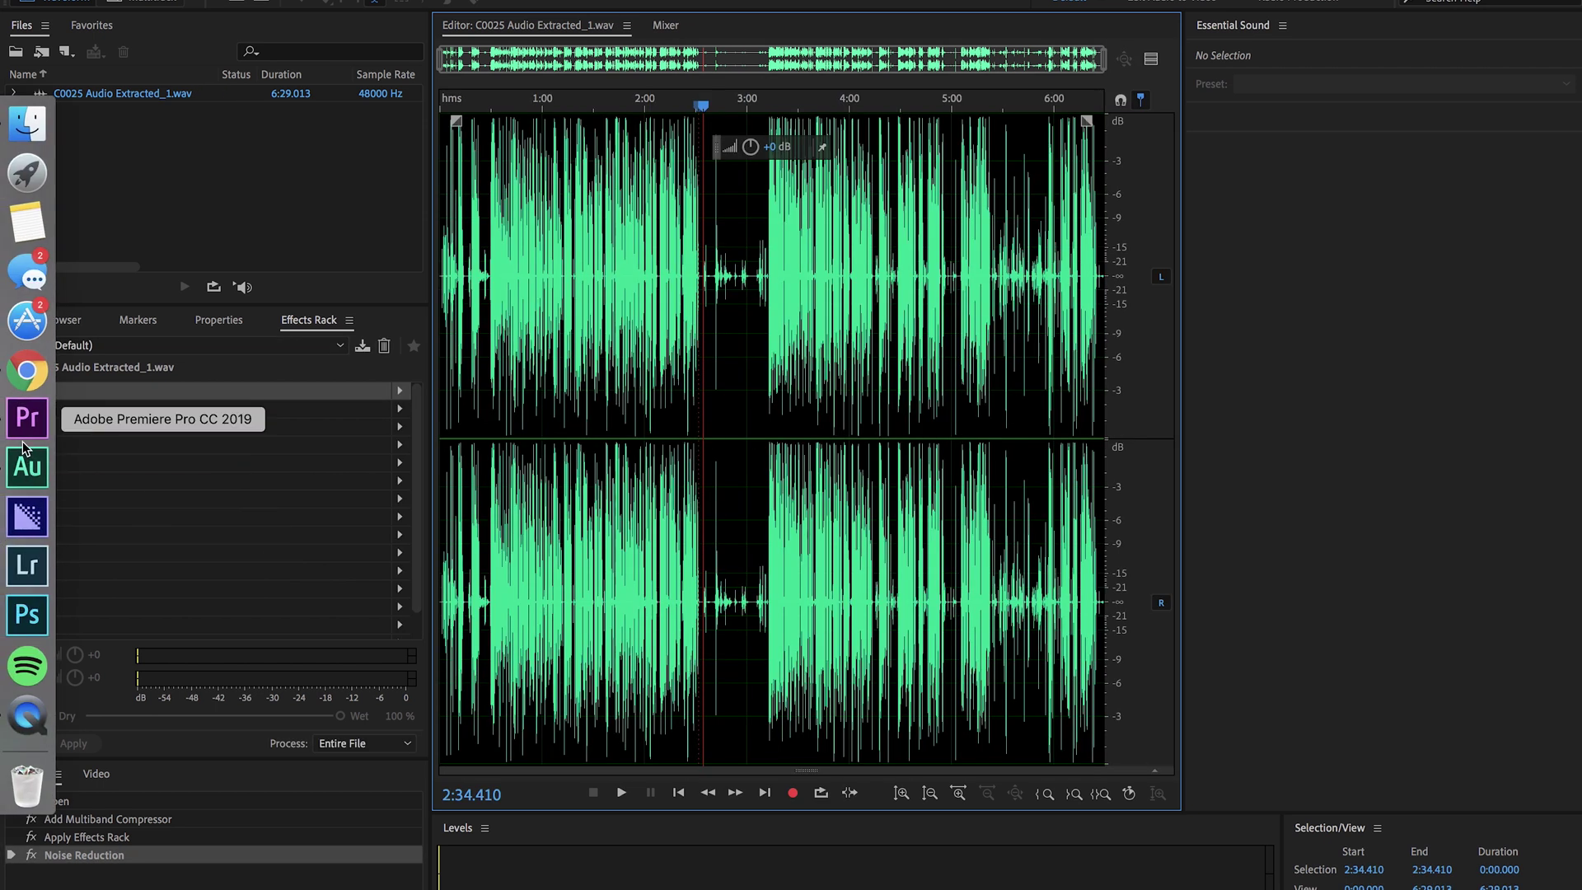
# Return to Premiere Pro and zoom the C0025 sequence timeline in around 2:32
pyautogui.click(28, 417)
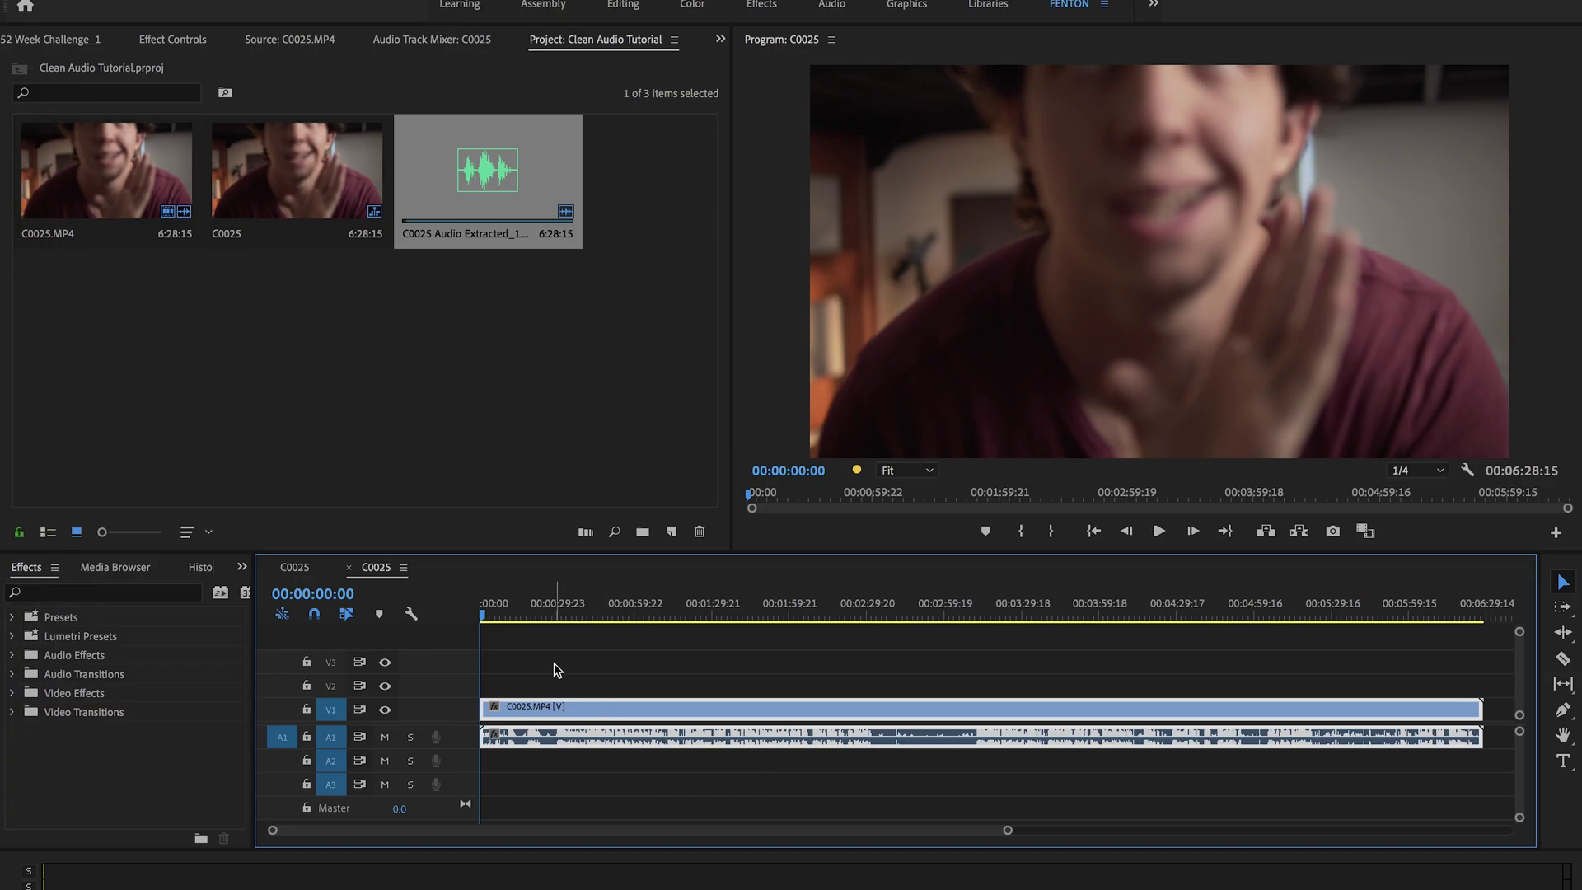
pyautogui.click(861, 607)
pyautogui.press('=')
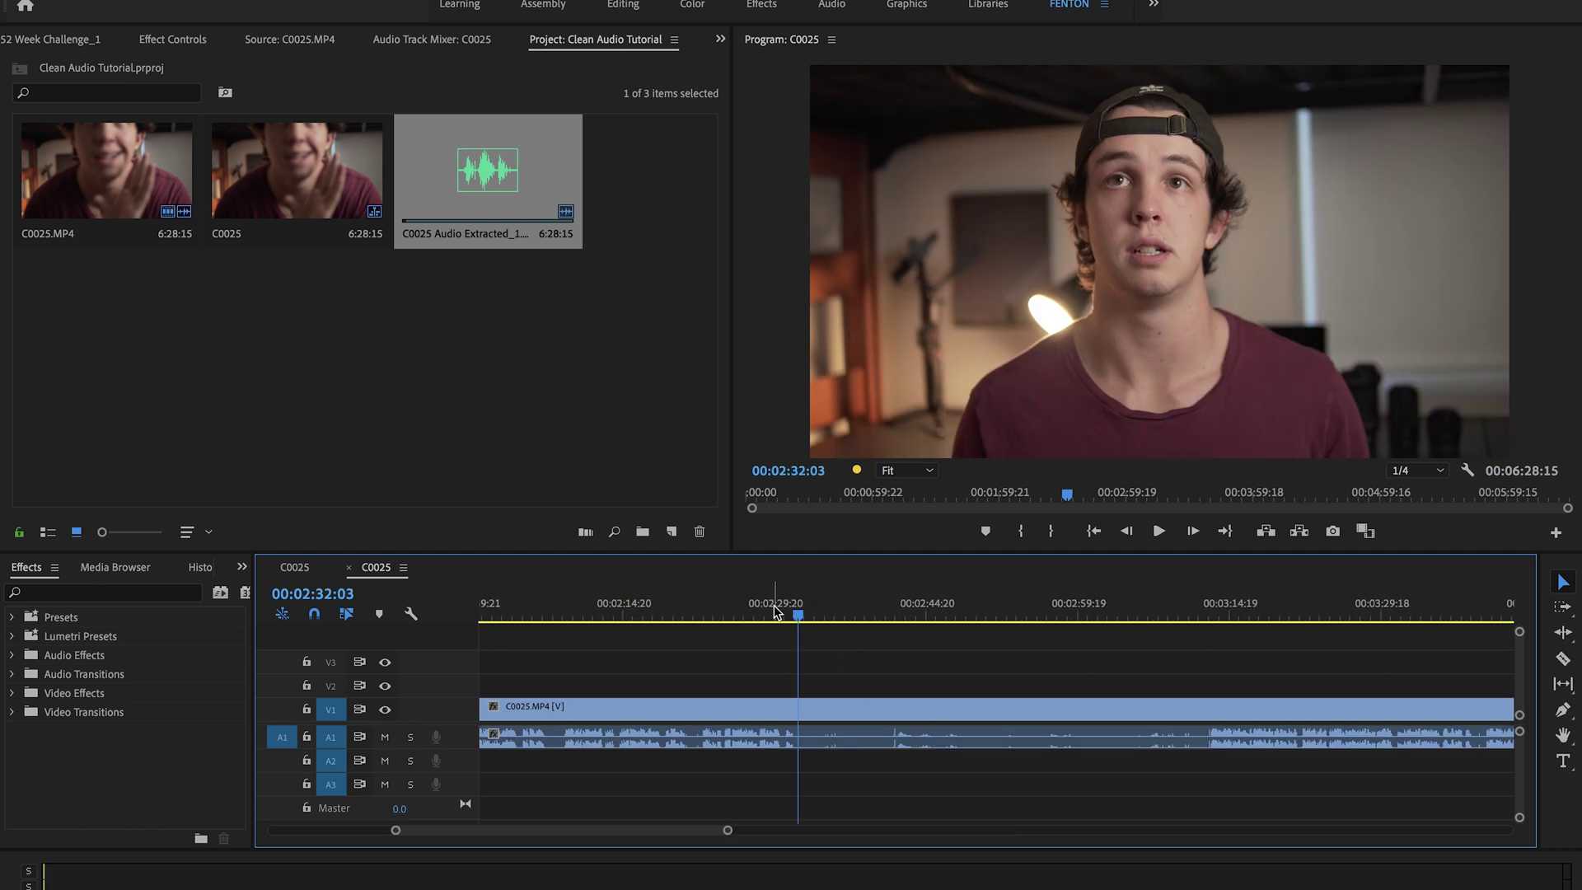